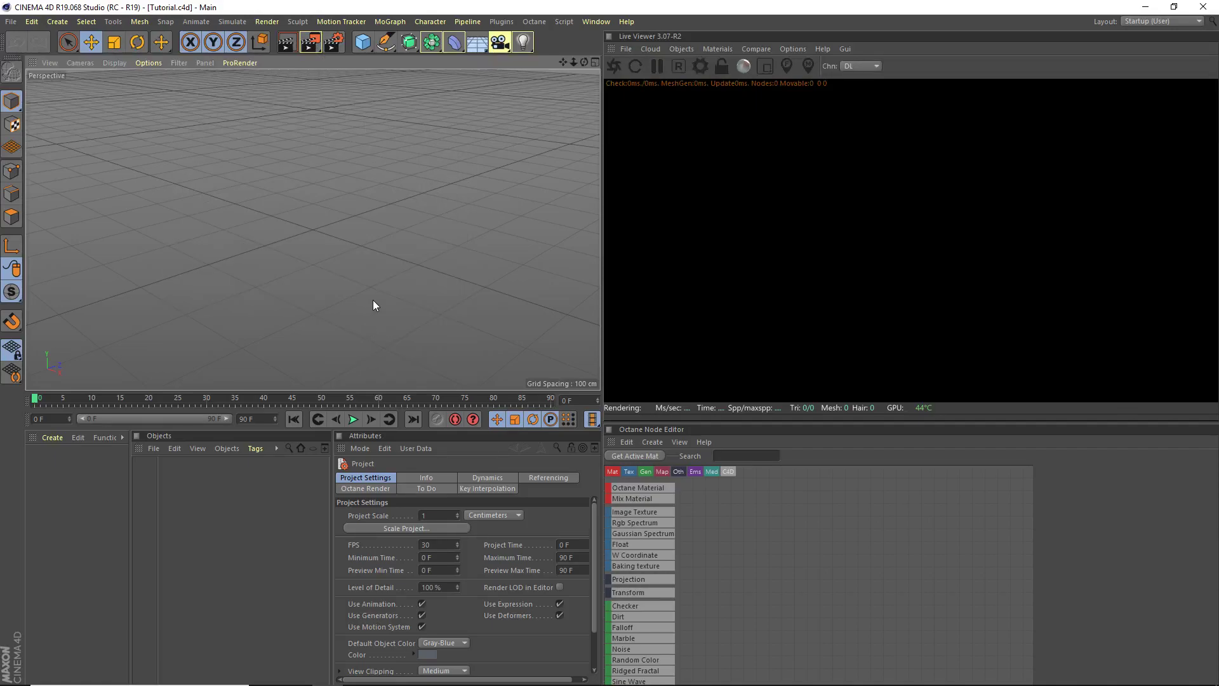
Start the live render of the empty scene and tilt the perspective view down toward the horizon
{"action": "left_click", "coordinate": [616, 62]}
{"action": "left_click_drag", "start_coordinate": [585, 62], "coordinate": [641, 42]}
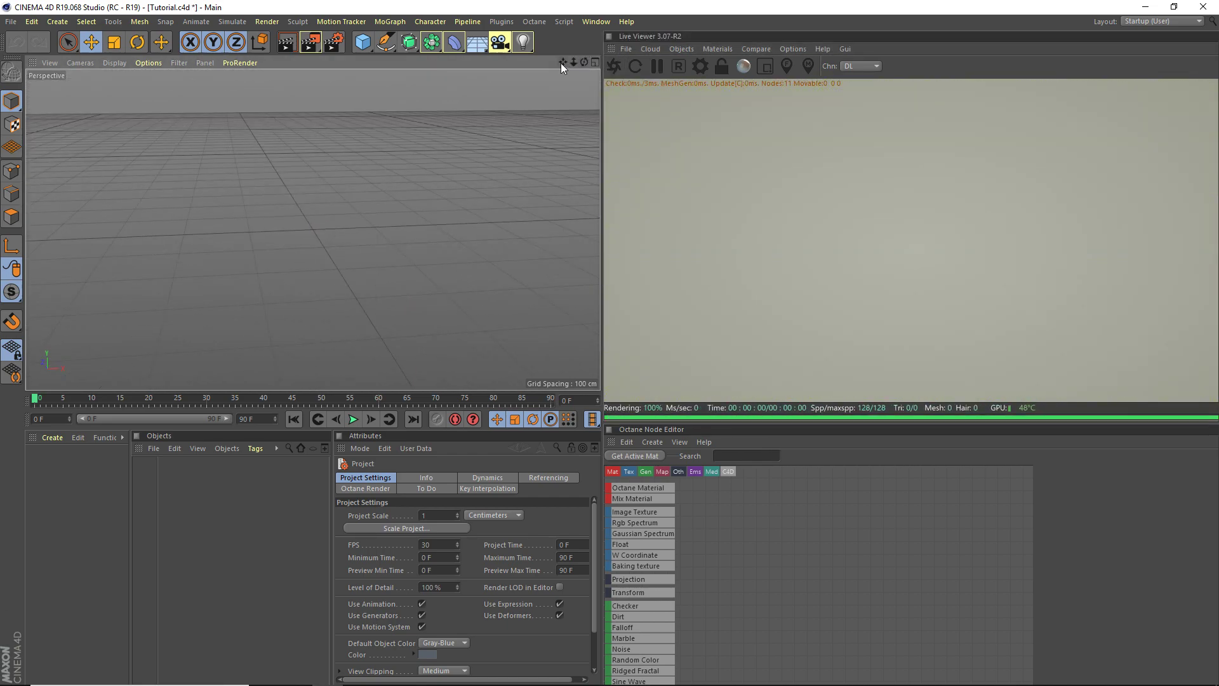
Create a new Octane Material and reposition its node in the node editor to leave room for inputs
{"action": "left_click", "coordinate": [52, 438]}
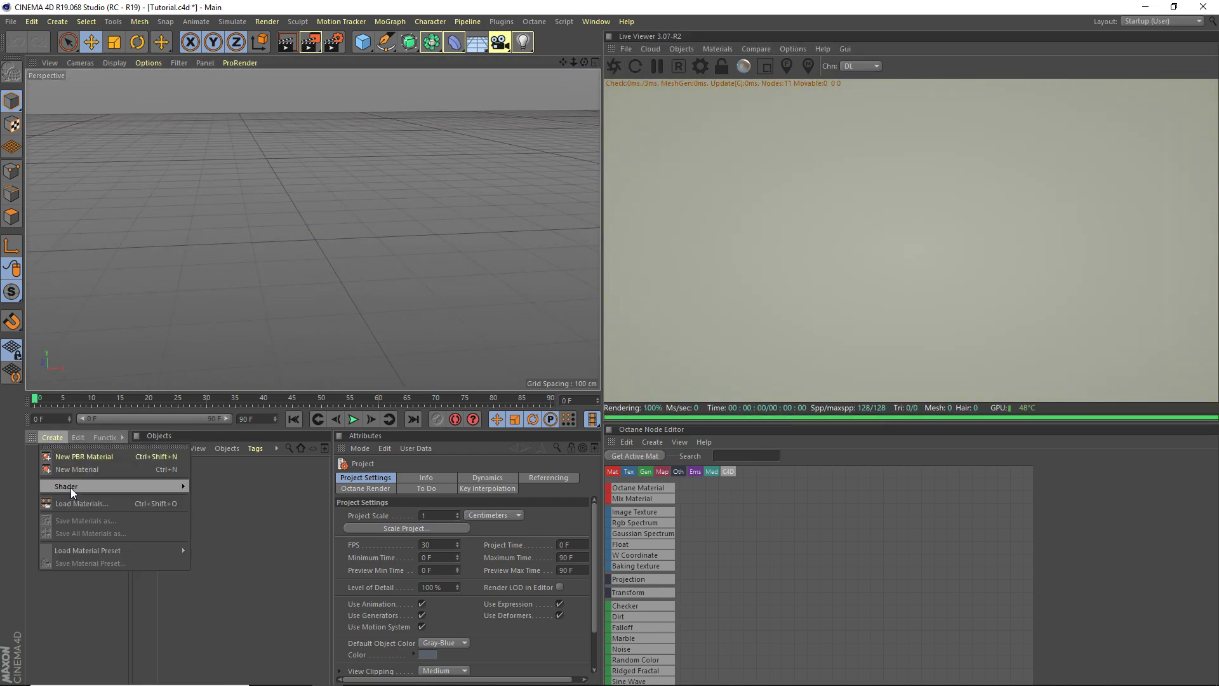
{"action": "mouse_move", "coordinate": [70, 487]}
{"action": "mouse_move", "coordinate": [241, 484]}
{"action": "left_click", "coordinate": [330, 485]}
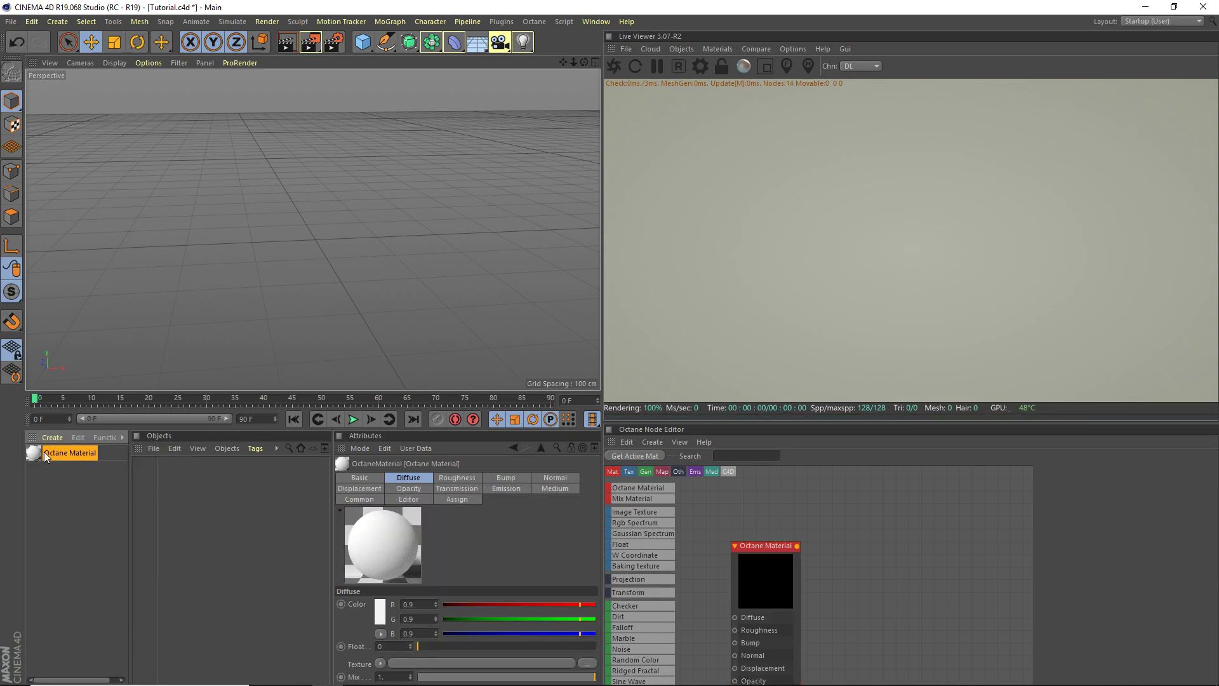
{"action": "double_click", "coordinate": [33, 452]}
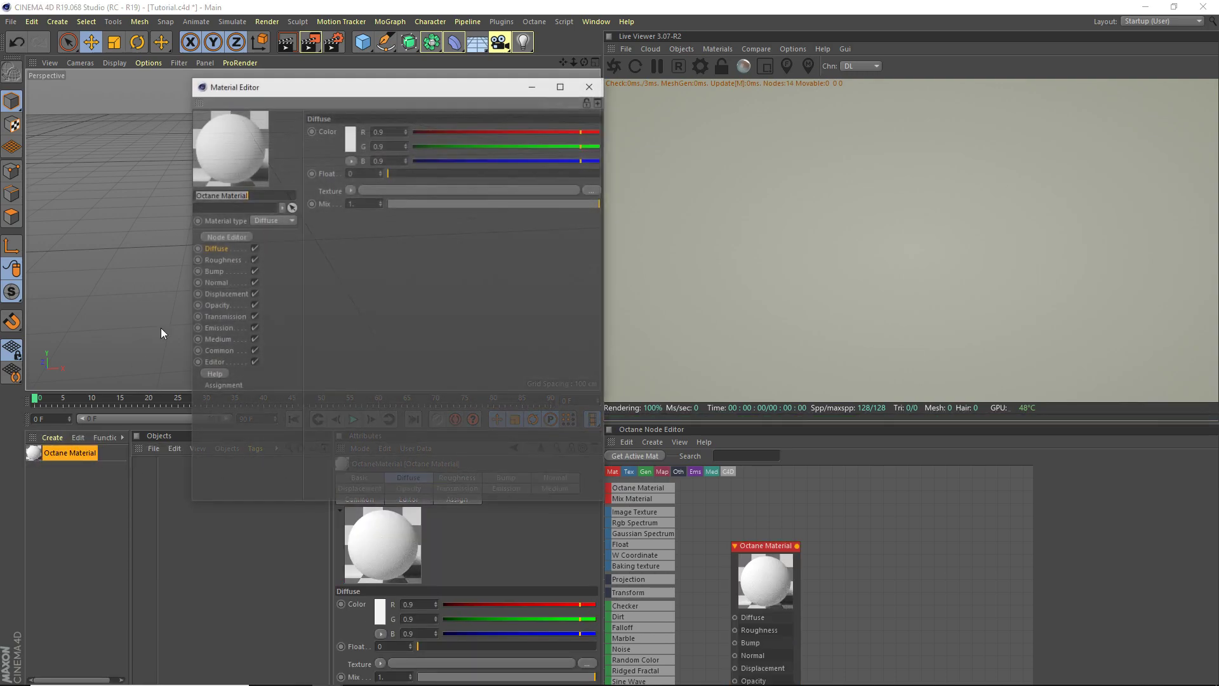
{"action": "left_click", "coordinate": [589, 87]}
{"action": "left_click_drag", "start_coordinate": [770, 610], "coordinate": [914, 540]}
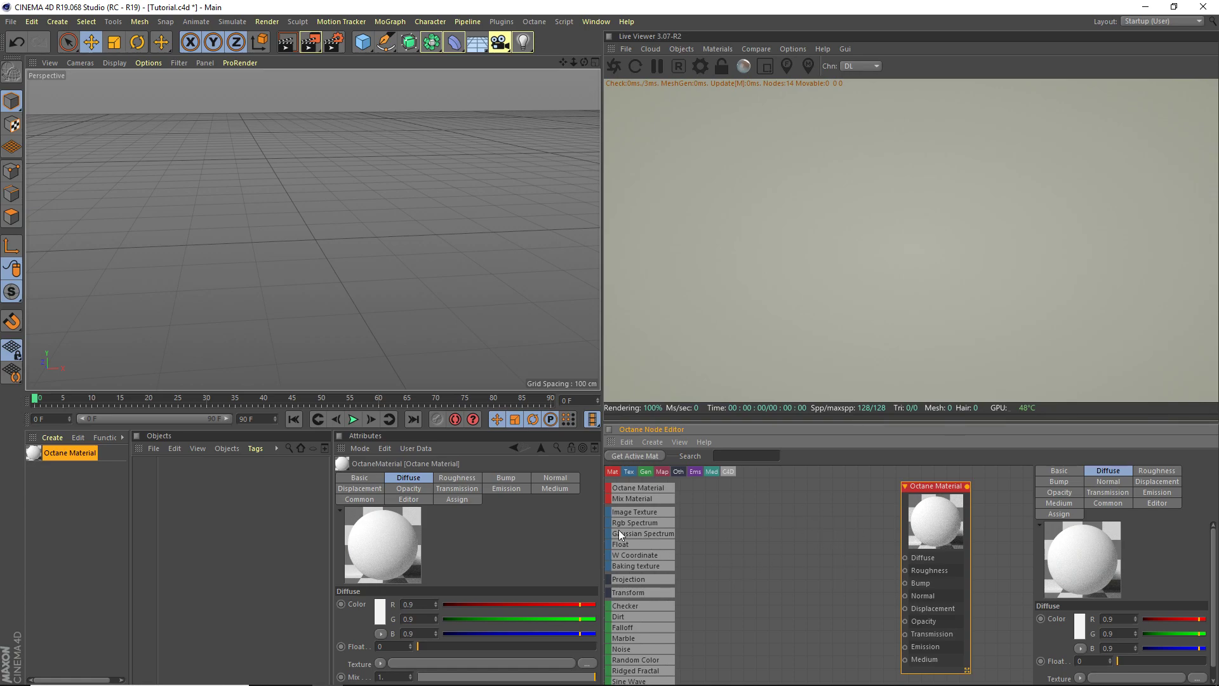
Add two Image Texture nodes and connect the lower one to the material's Normal input
{"action": "left_click_drag", "start_coordinate": [635, 510], "coordinate": [715, 532]}
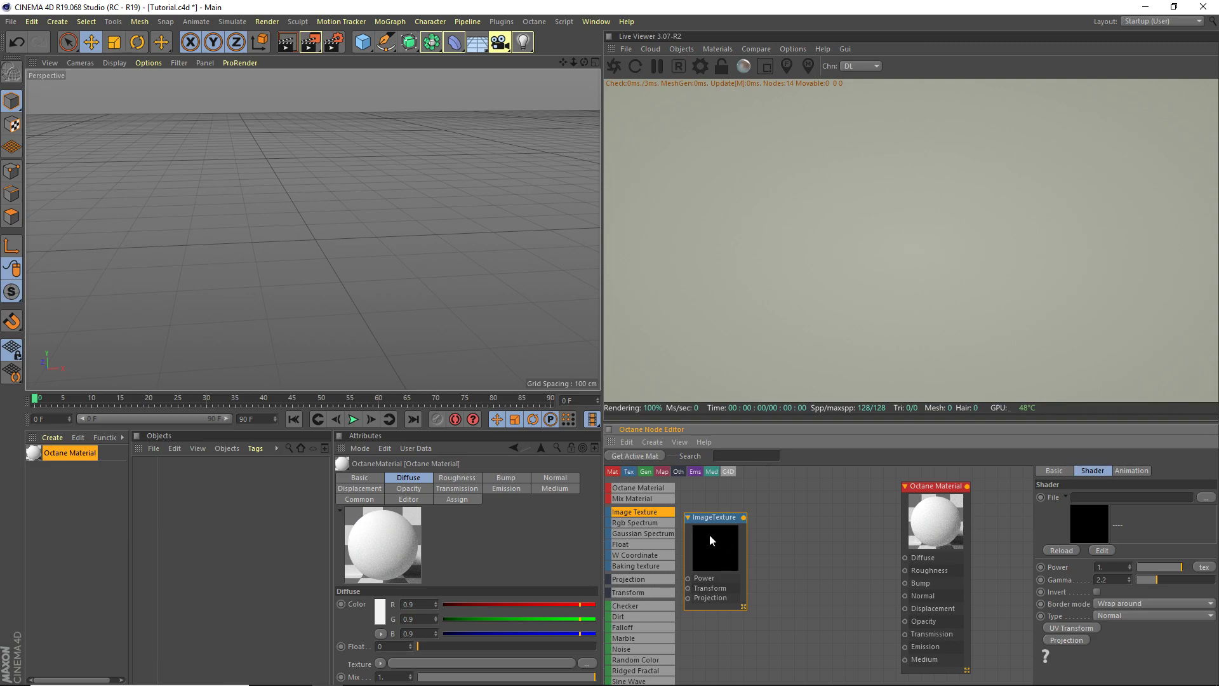
{"action": "middle_click_drag", "start_coordinate": [774, 591], "coordinate": [814, 495]}
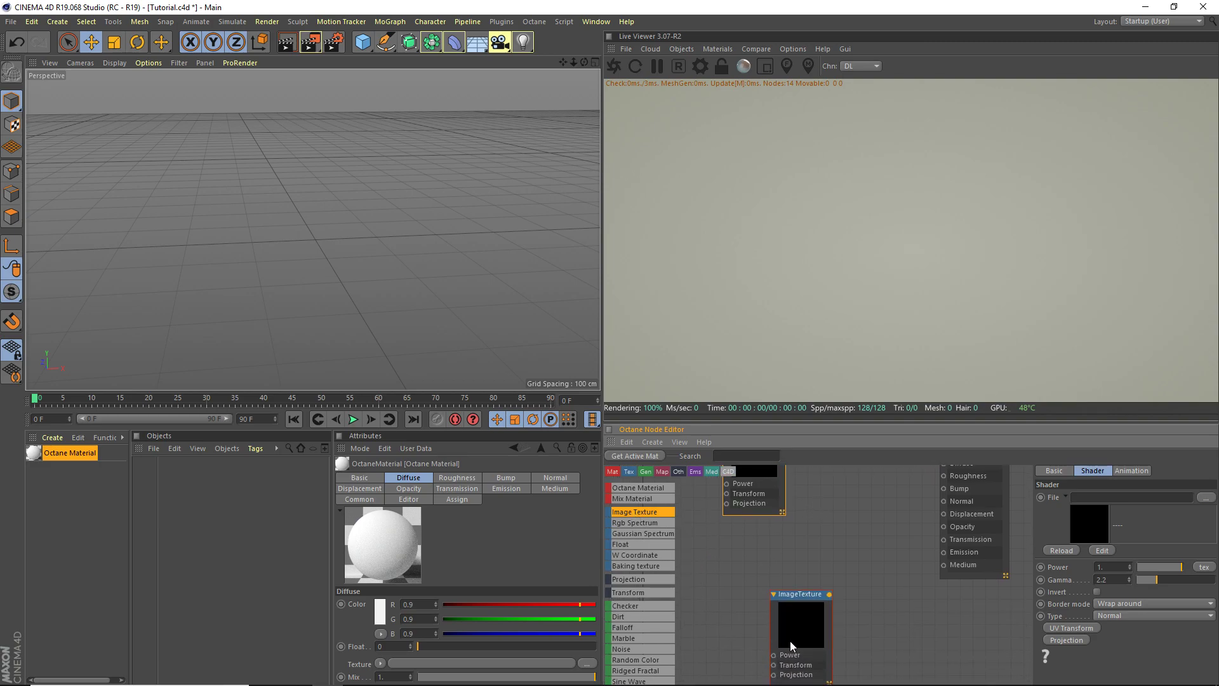
{"action": "left_click_drag", "start_coordinate": [790, 642], "coordinate": [748, 611]}
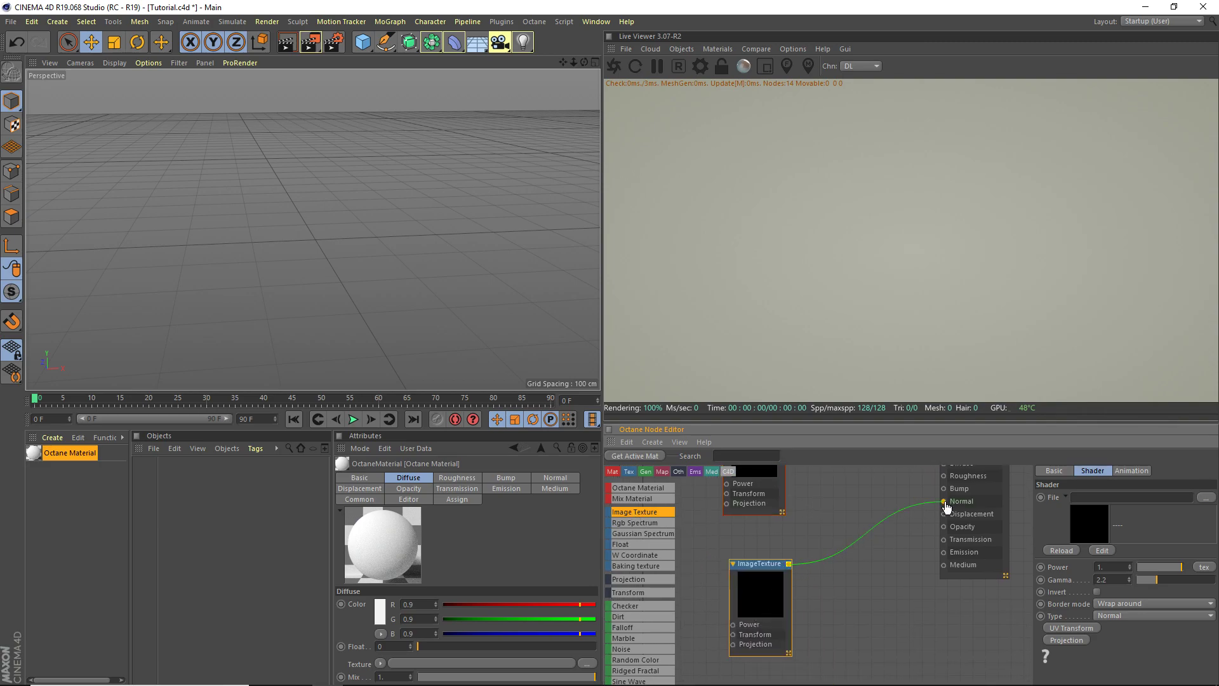
{"action": "left_click_drag", "start_coordinate": [946, 506], "coordinate": [944, 502]}
Load the Normal image from the desktop's Cloth Texture folder into the lower Image Texture node
{"action": "left_click", "coordinate": [1206, 498]}
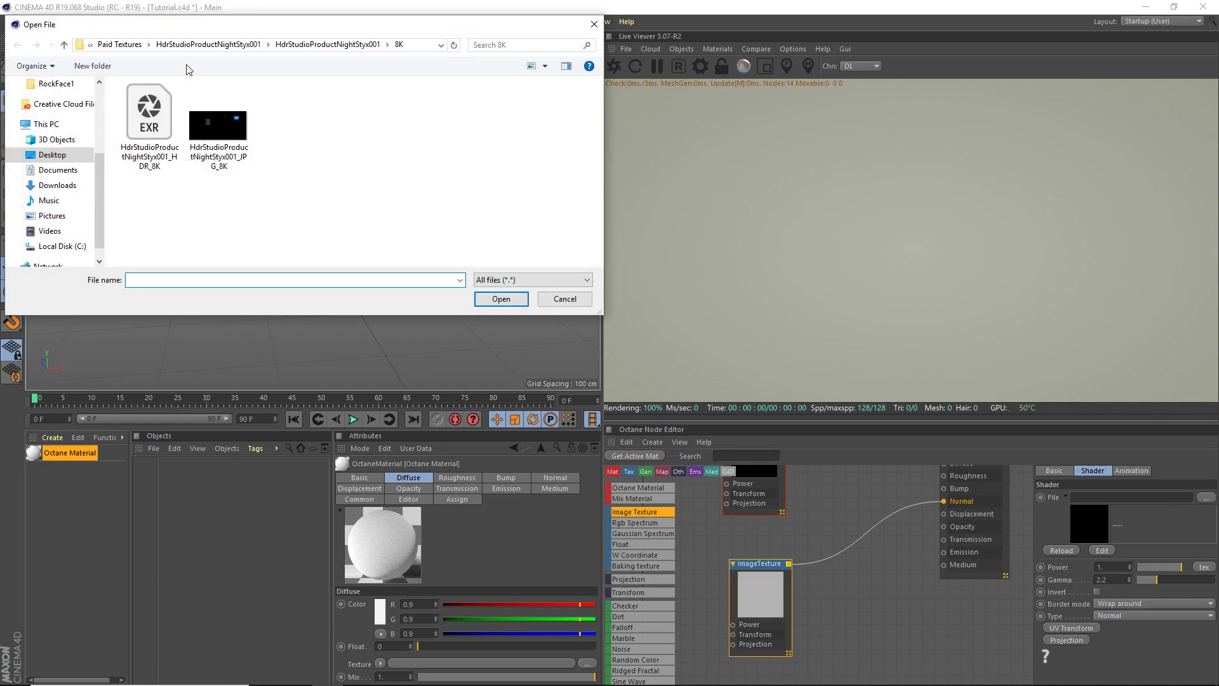
{"action": "left_click", "coordinate": [52, 154]}
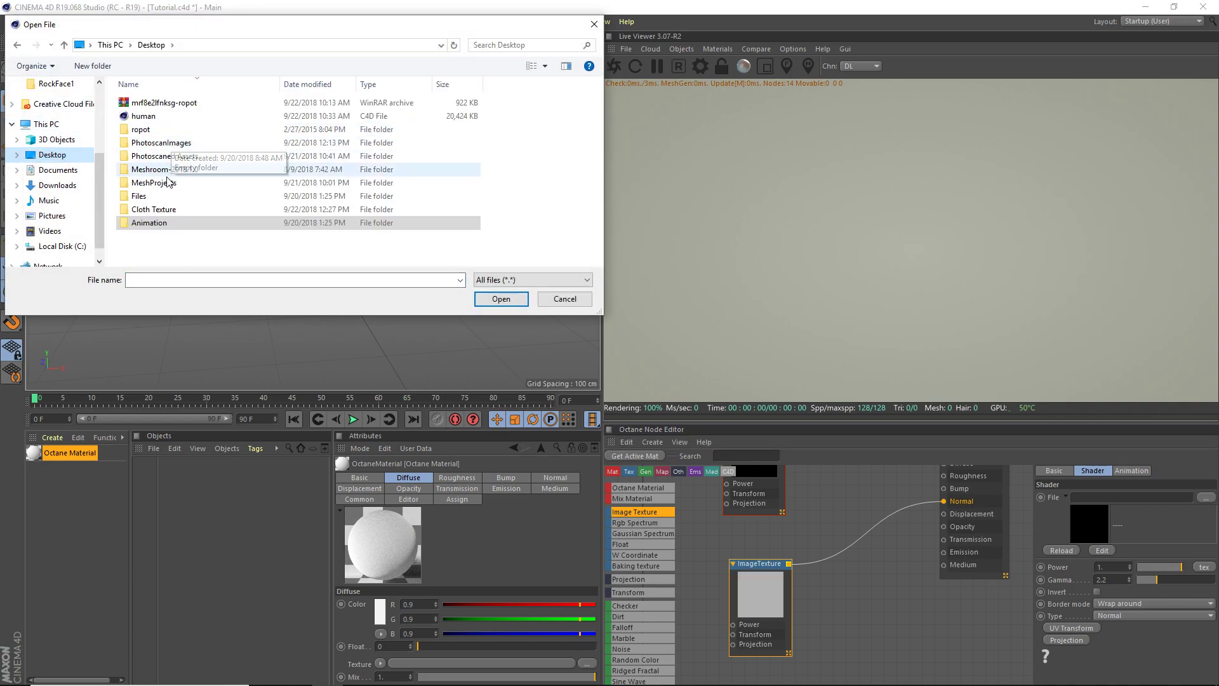
{"action": "double_click", "coordinate": [169, 210]}
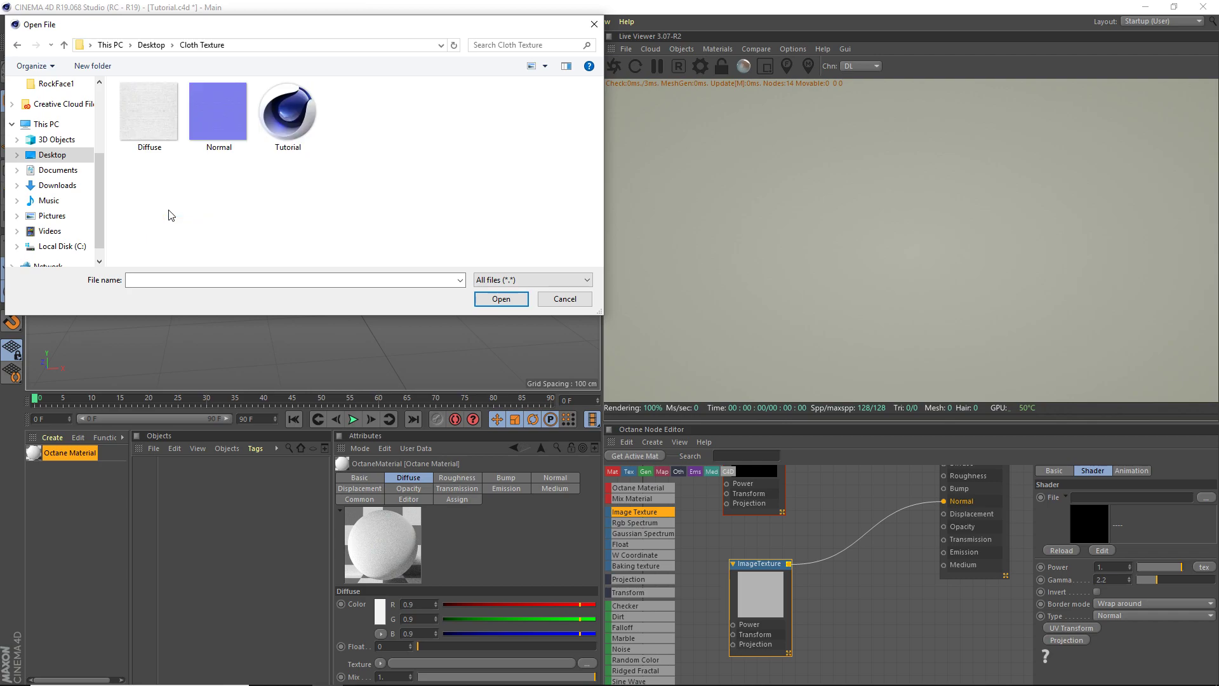
{"action": "double_click", "coordinate": [223, 124]}
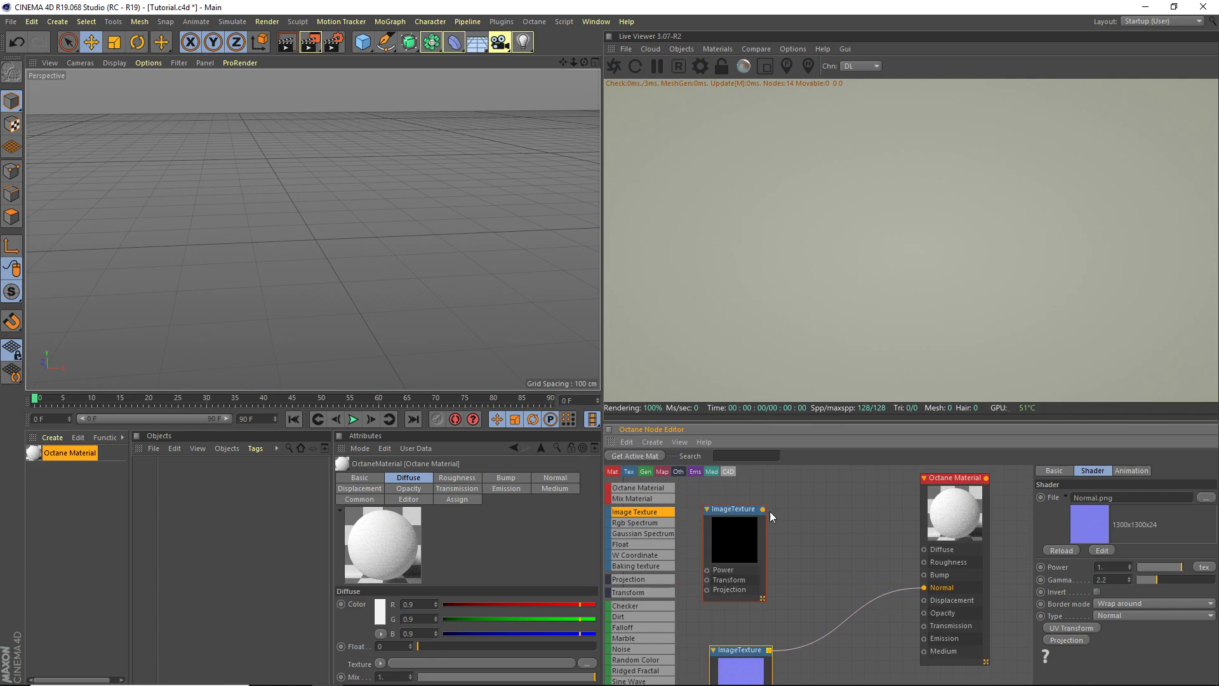
Connect the upper Image Texture node to the material's Diffuse input and load the Diffuse image into it
{"action": "left_click_drag", "start_coordinate": [926, 557], "coordinate": [924, 550]}
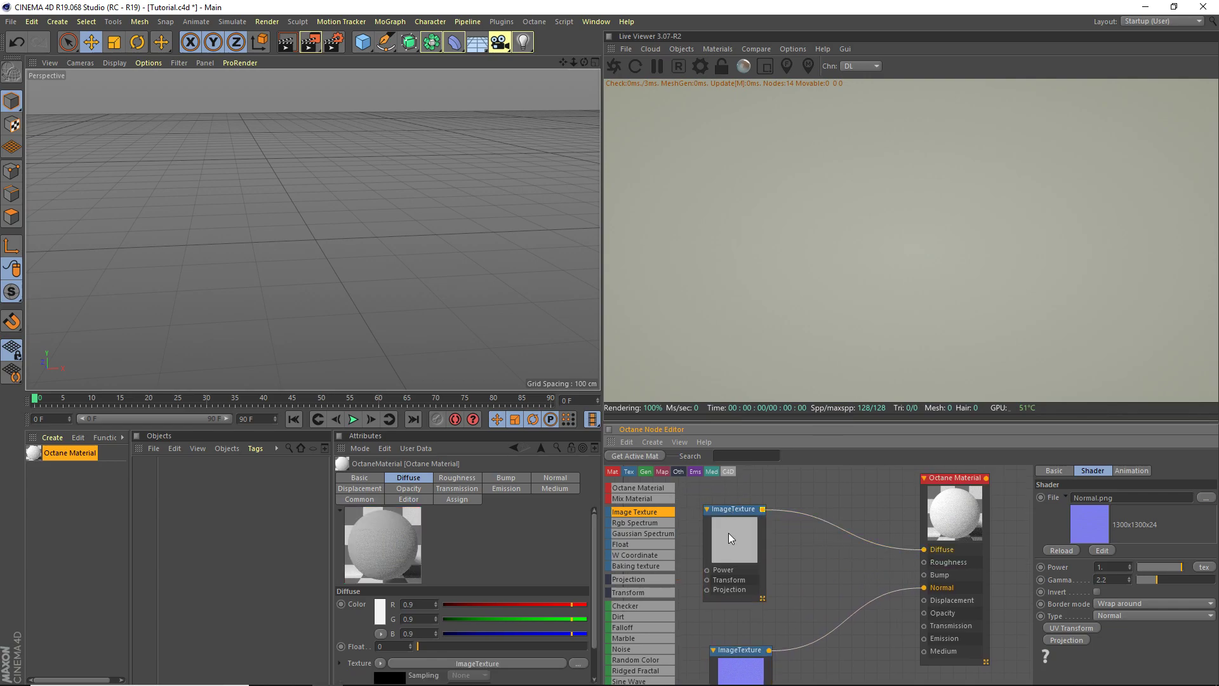
{"action": "left_click", "coordinate": [729, 532]}
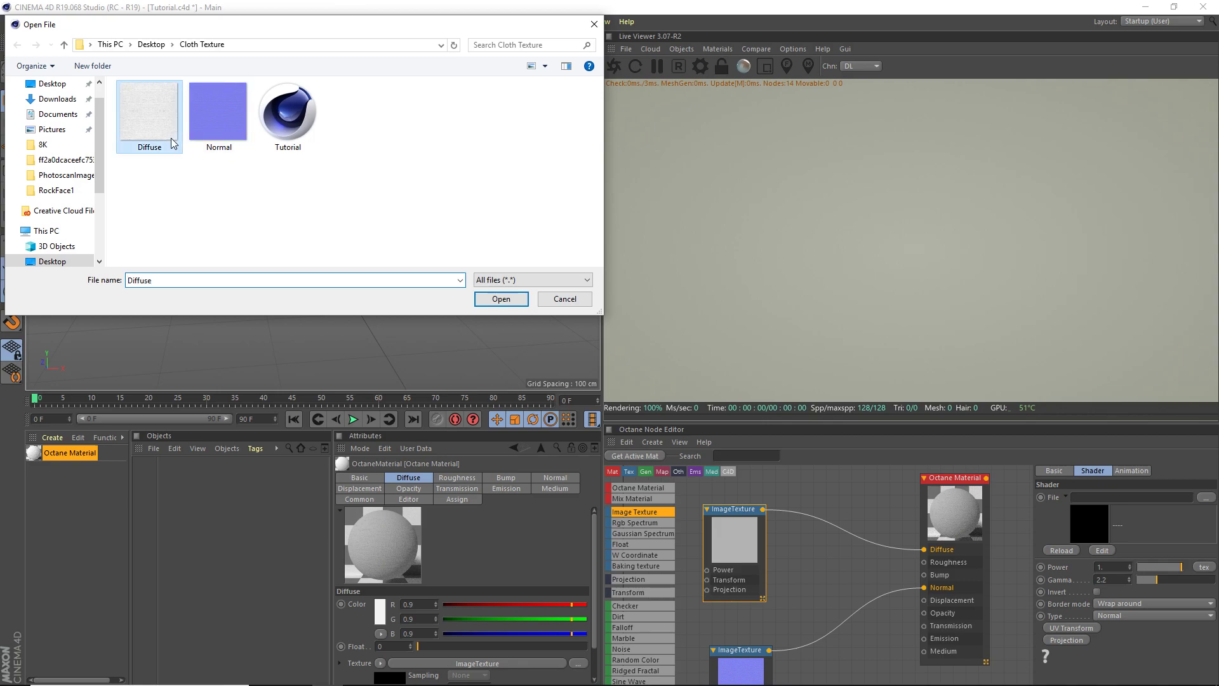
{"action": "double_click", "coordinate": [144, 121]}
Insert a Multiply node between the diffuse texture and the material, using Texture1 as its input and Diffuse as its output
{"action": "middle_click_drag", "start_coordinate": [881, 517], "coordinate": [962, 485]}
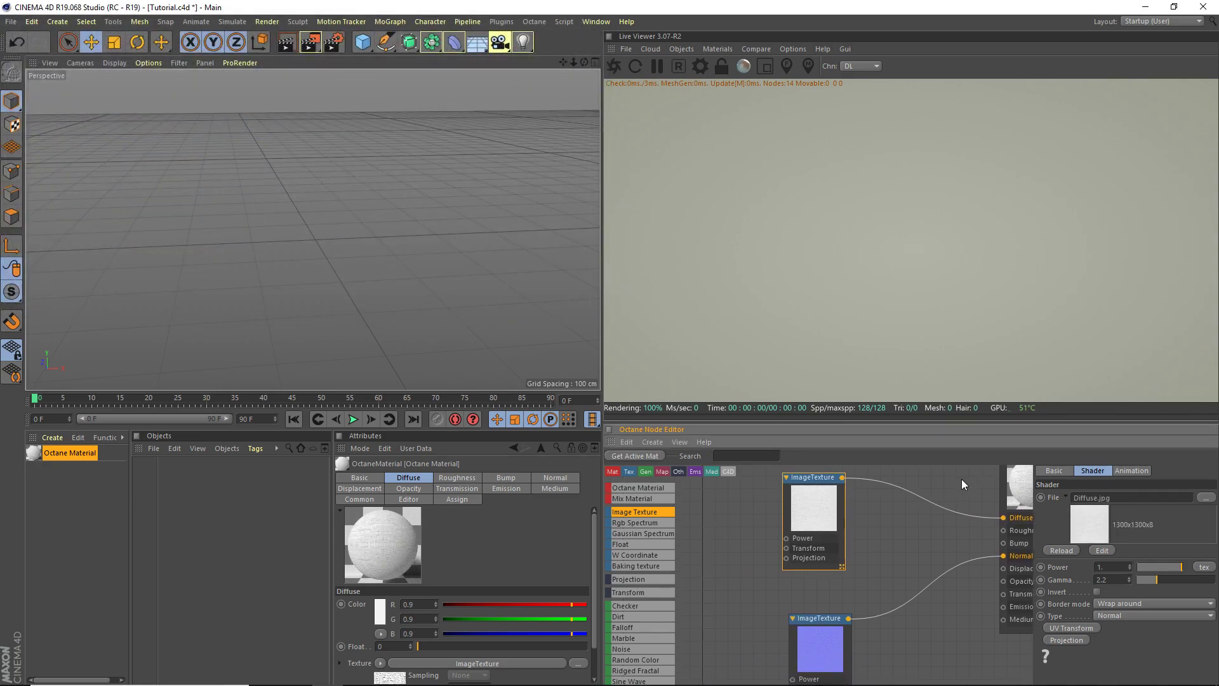
{"action": "left_click_drag", "start_coordinate": [792, 538], "coordinate": [724, 574]}
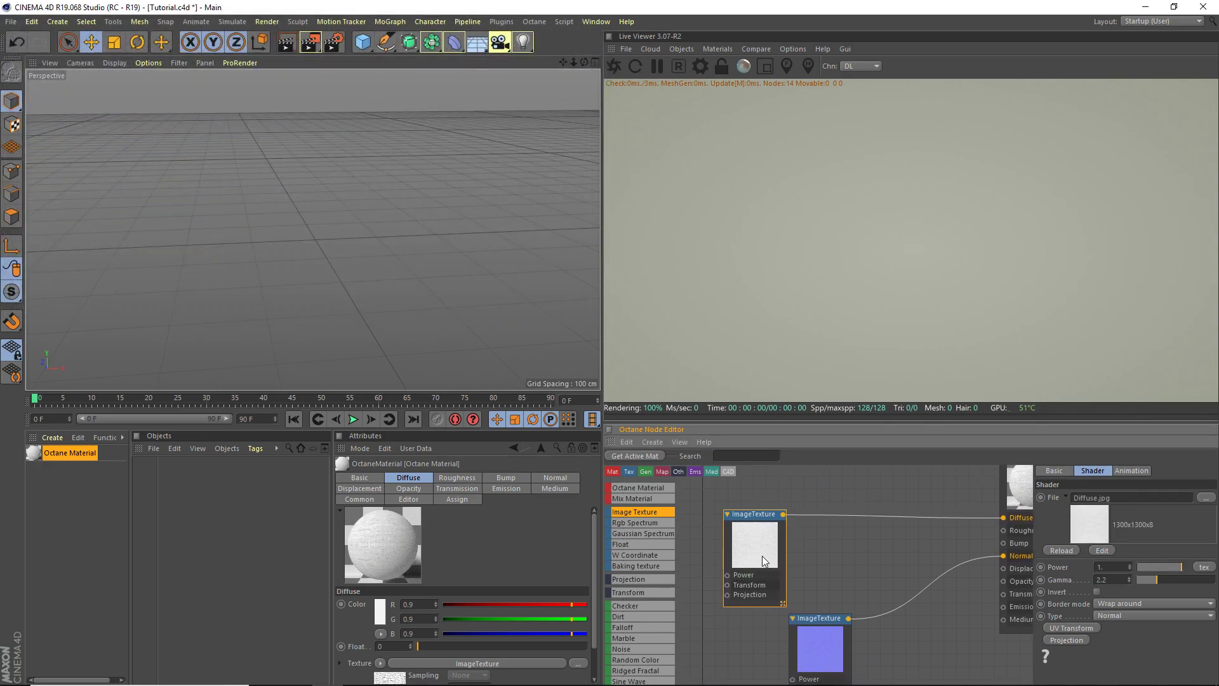
{"action": "scroll", "coordinate": [642, 597], "scroll_direction": "down", "scroll_amount": 4}
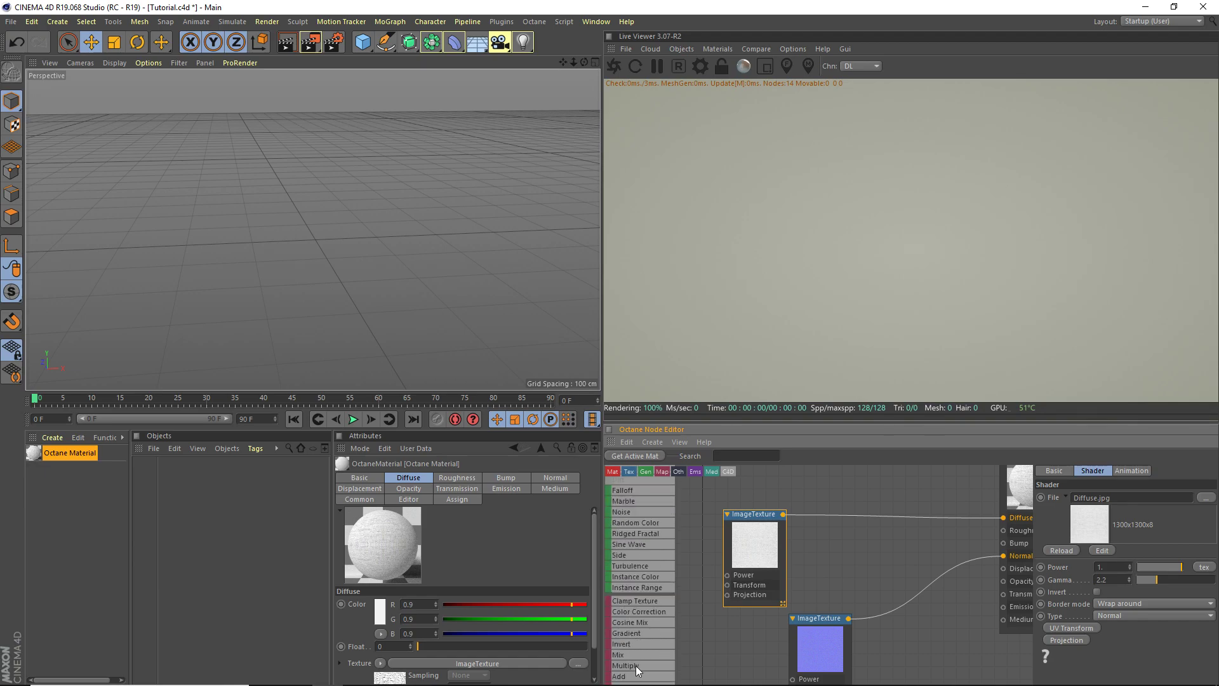
{"action": "left_click_drag", "start_coordinate": [857, 491], "coordinate": [858, 493]}
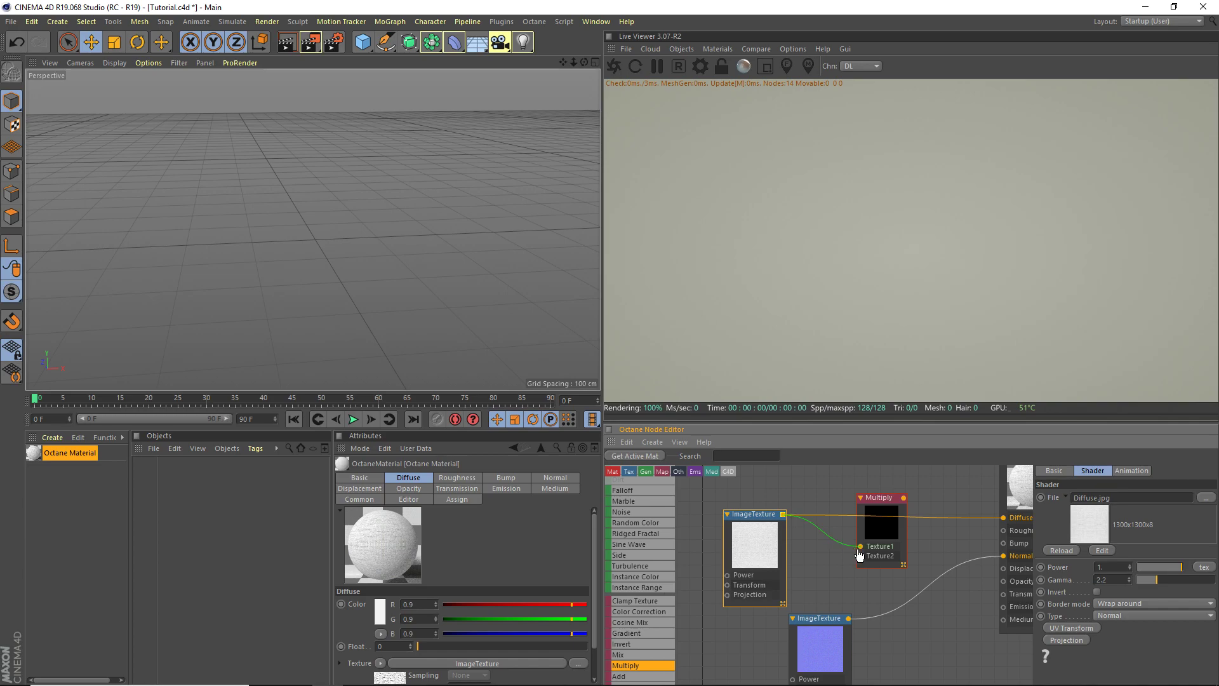
{"action": "left_click_drag", "start_coordinate": [999, 523], "coordinate": [1003, 518]}
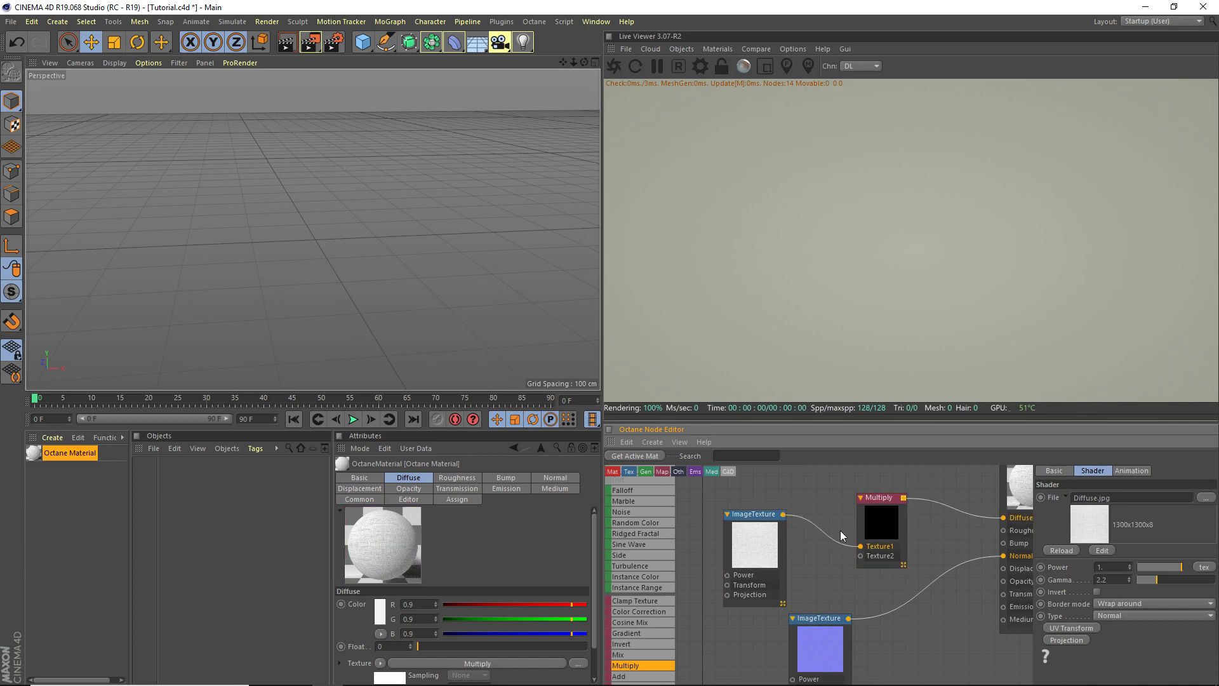
Add an RGB Spectrum node and connect it to the Multiply node's Texture2 input
{"action": "left_click_drag", "start_coordinate": [783, 552], "coordinate": [765, 480]}
{"action": "scroll", "coordinate": [638, 531], "scroll_direction": "up", "scroll_amount": 4}
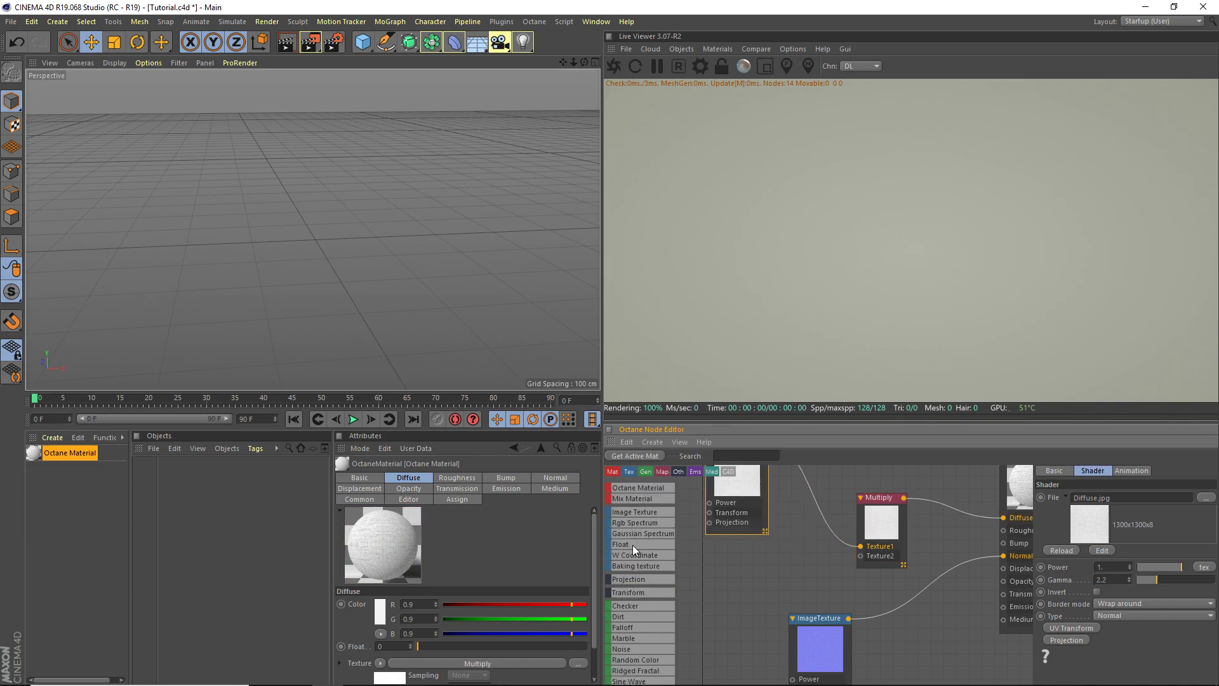
{"action": "left_click", "coordinate": [633, 545]}
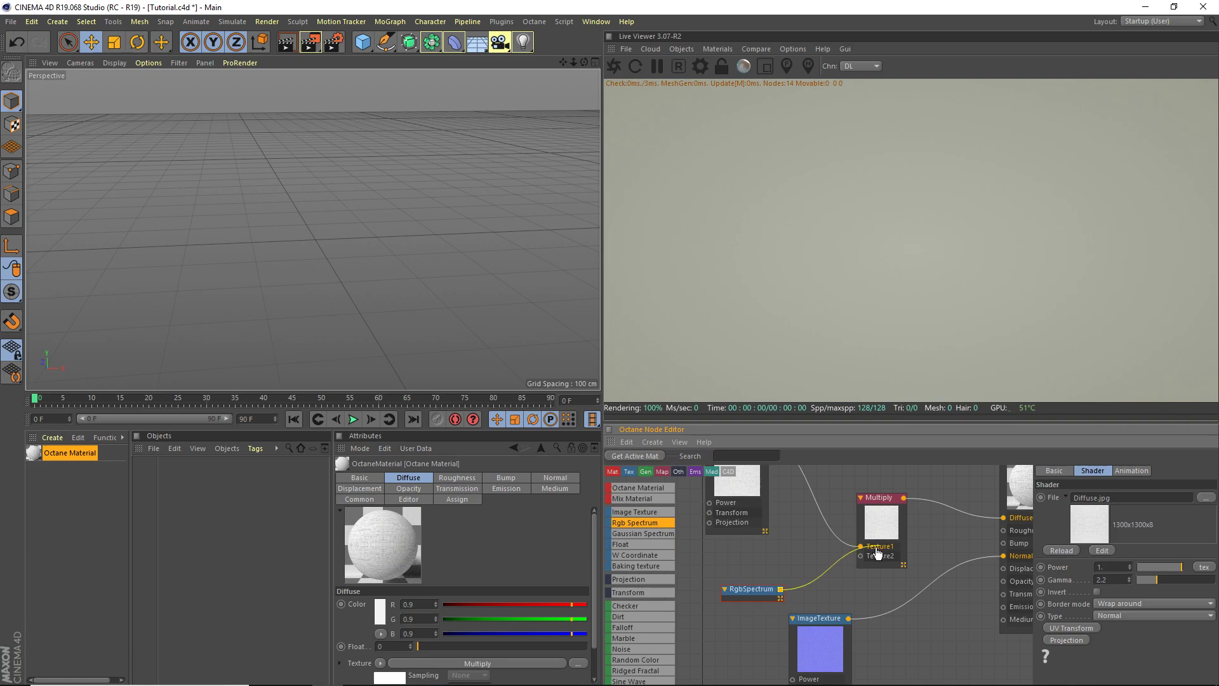
{"action": "left_click_drag", "start_coordinate": [863, 561], "coordinate": [861, 556]}
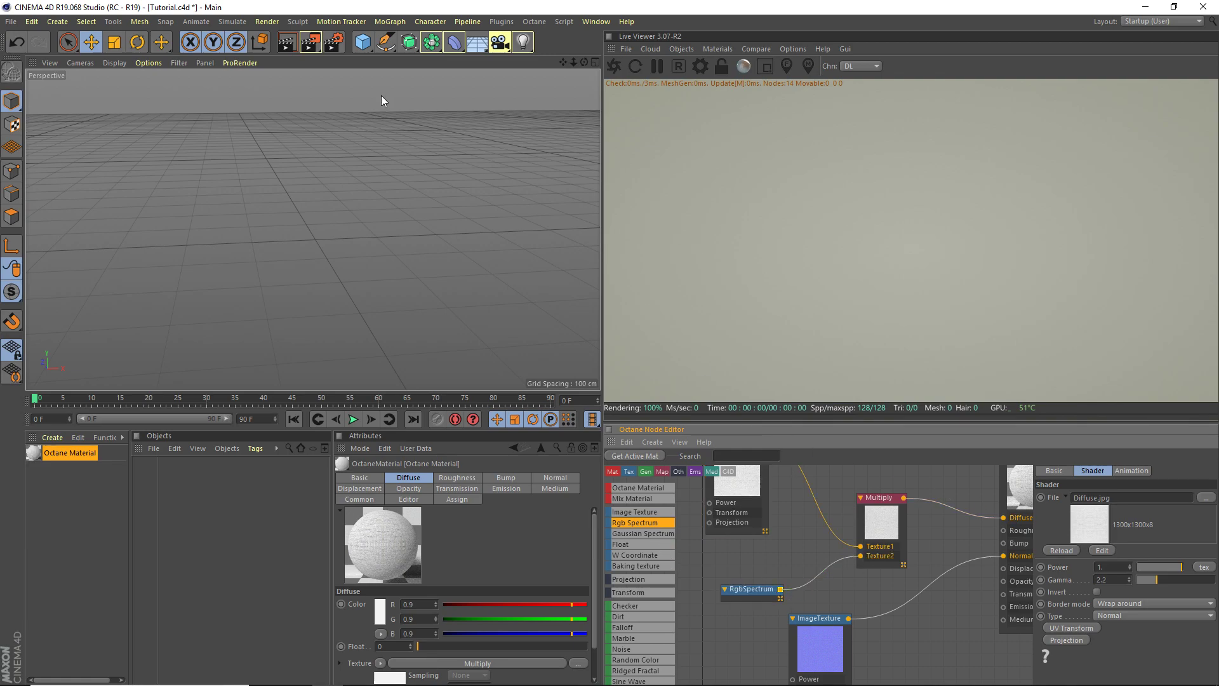
Add a sphere to the scene and set its segments to 64
{"action": "left_click", "coordinate": [375, 49]}
{"action": "left_click", "coordinate": [623, 101]}
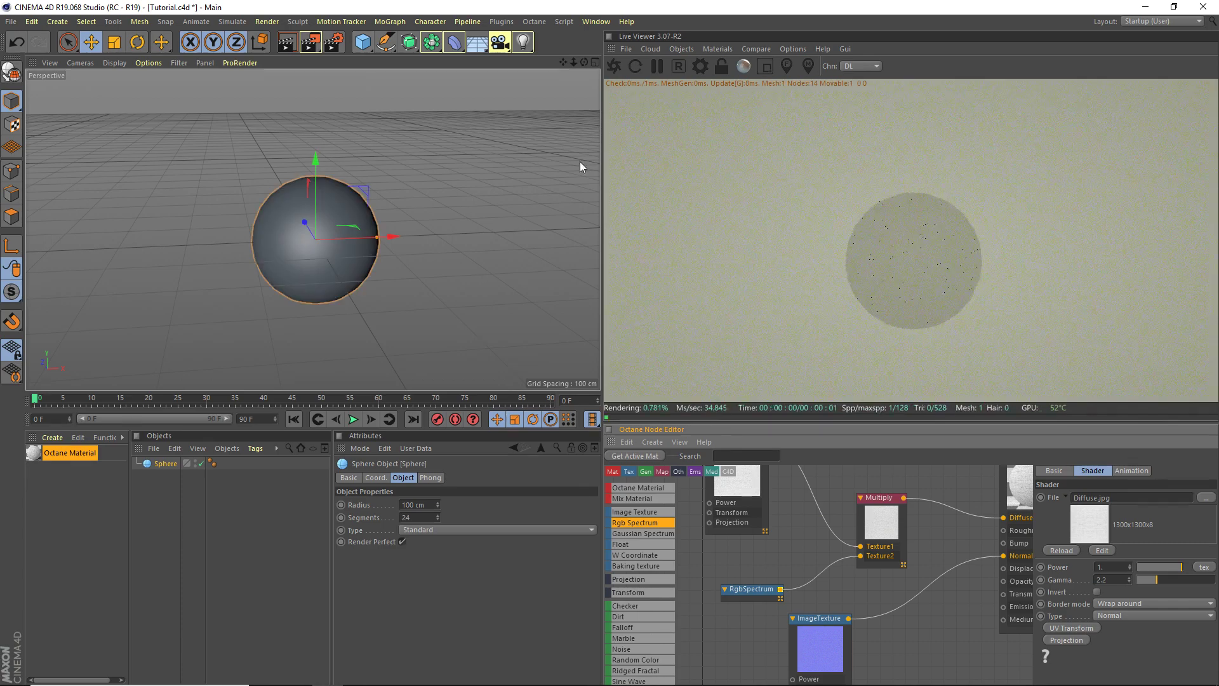
{"action": "double_click", "coordinate": [407, 517]}
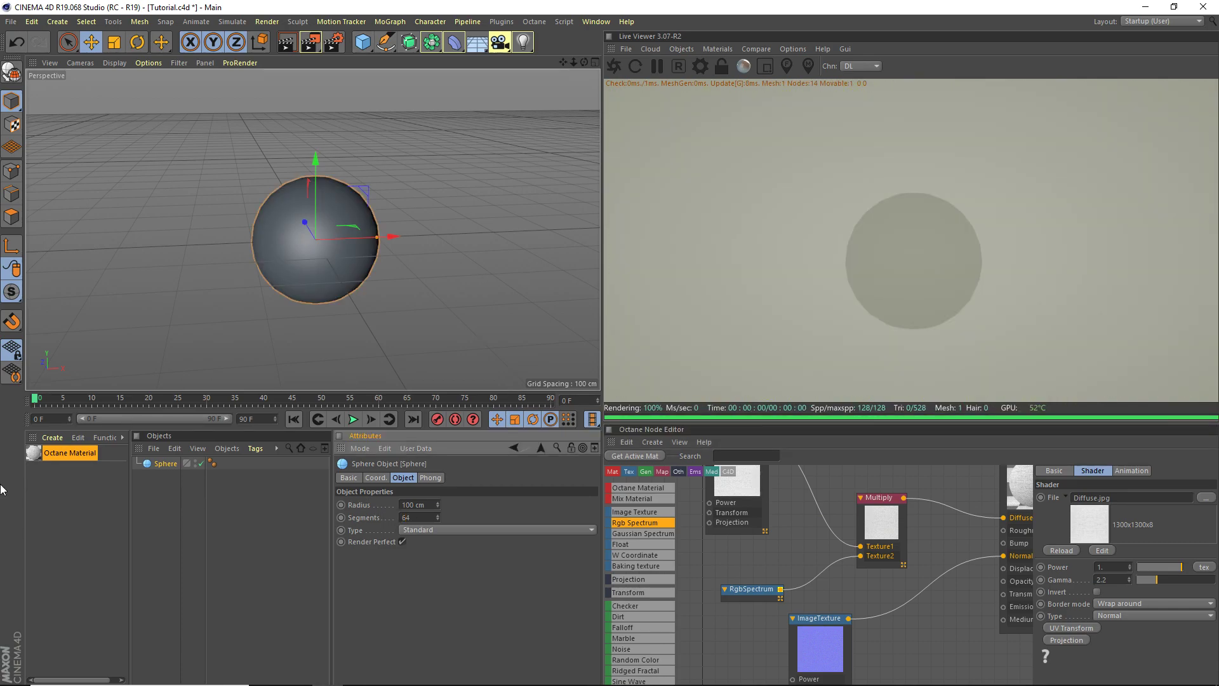
Add an HDRI environment and load HdrStudioProductNightStyx001_HDR_8K from the Paid Textures folder, without copying it to the project location
{"action": "left_click", "coordinate": [680, 50]}
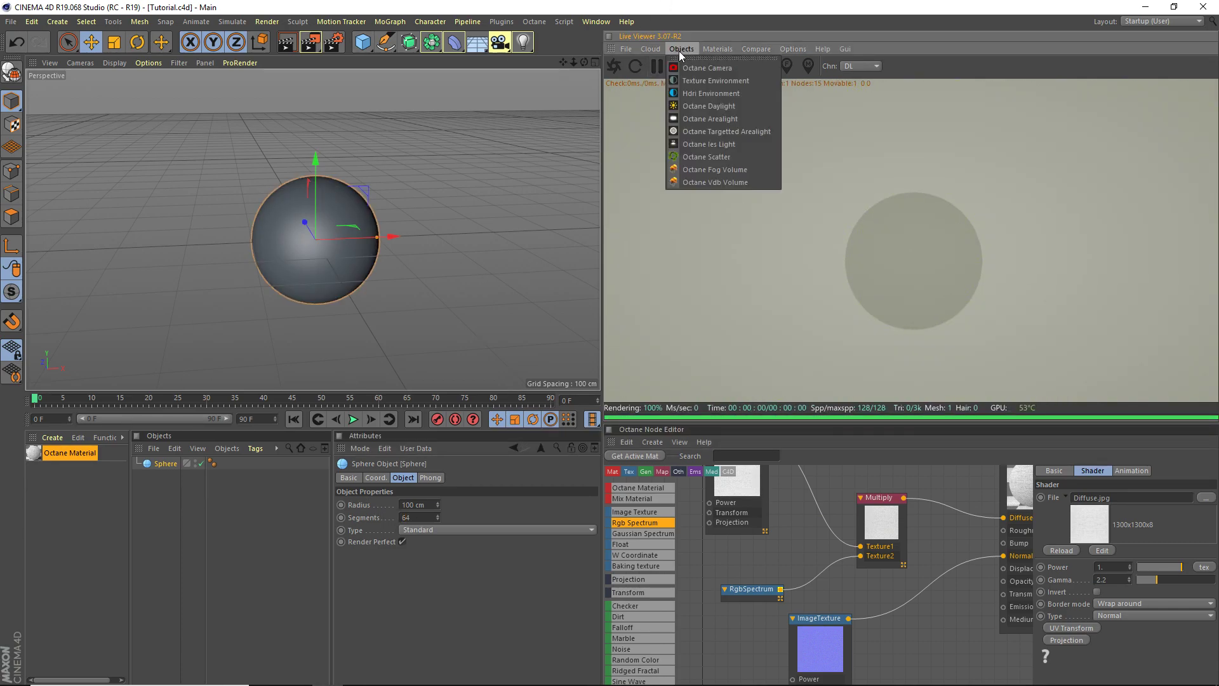
{"action": "left_click", "coordinate": [711, 92]}
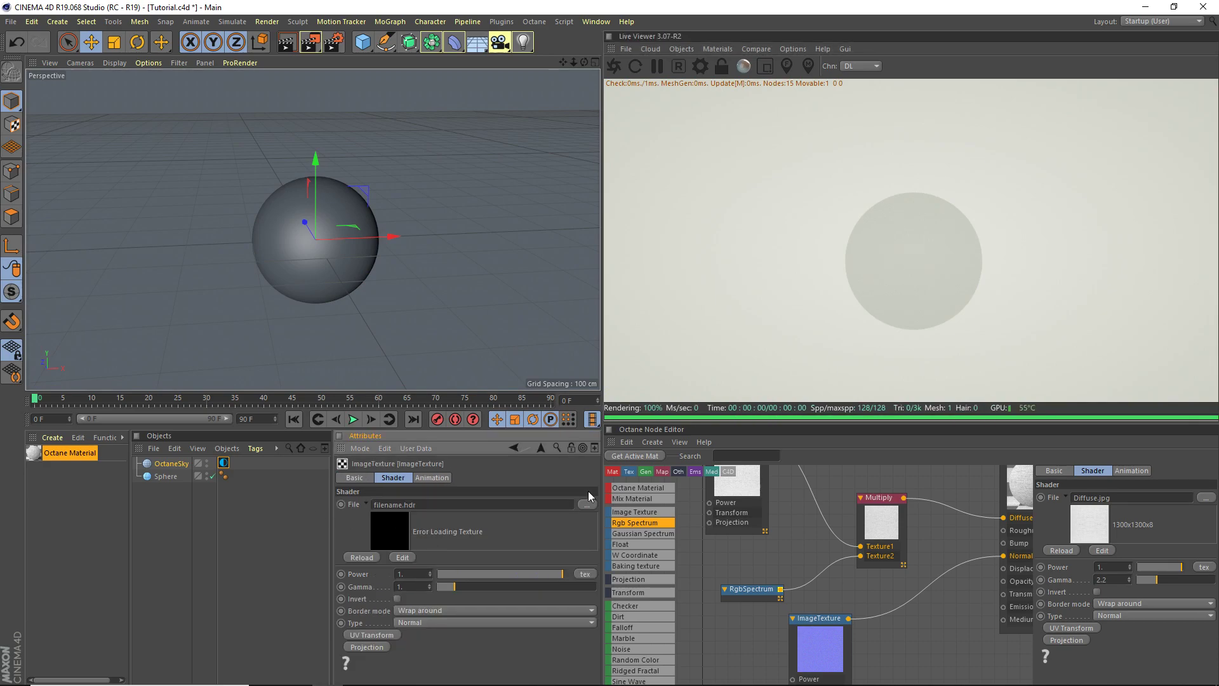
{"action": "left_click", "coordinate": [586, 504]}
{"action": "left_click", "coordinate": [148, 45]}
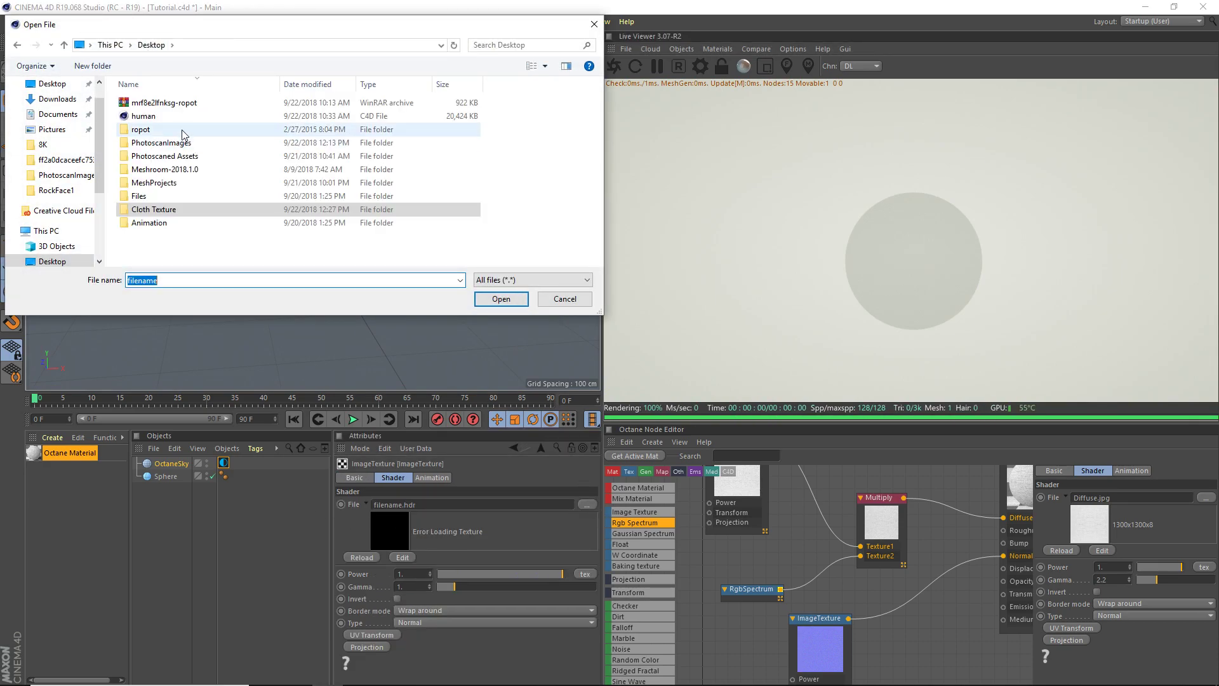
{"action": "double_click", "coordinate": [153, 251]}
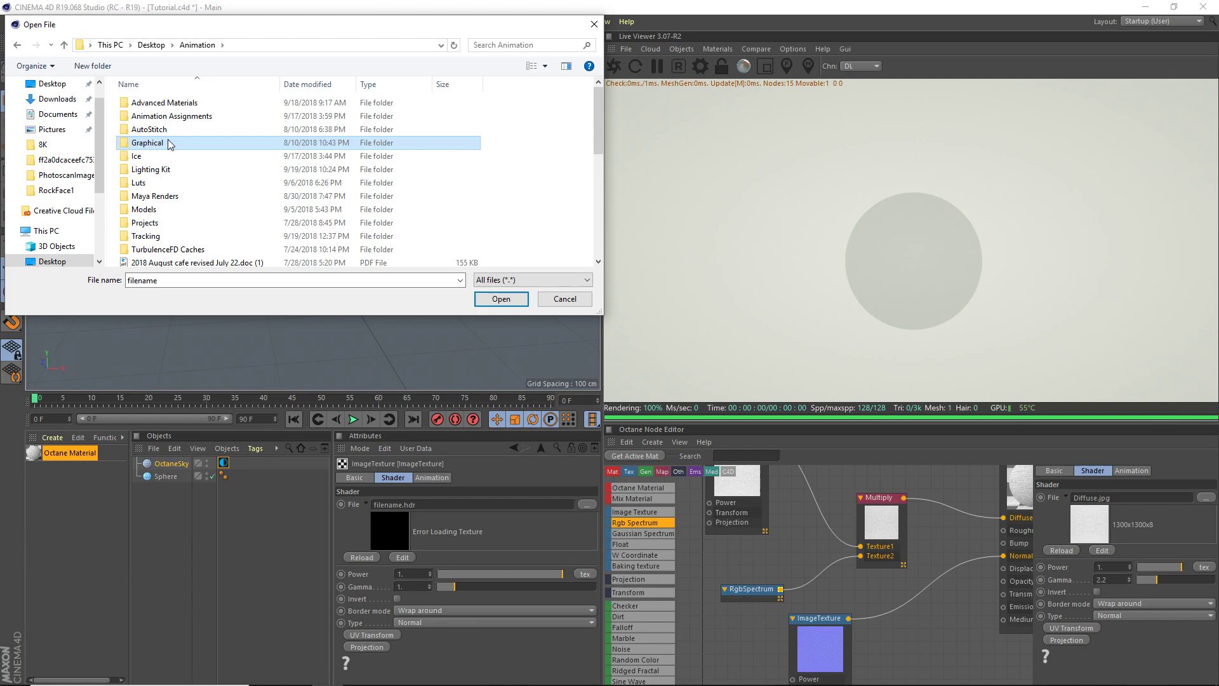
{"action": "double_click", "coordinate": [147, 143]}
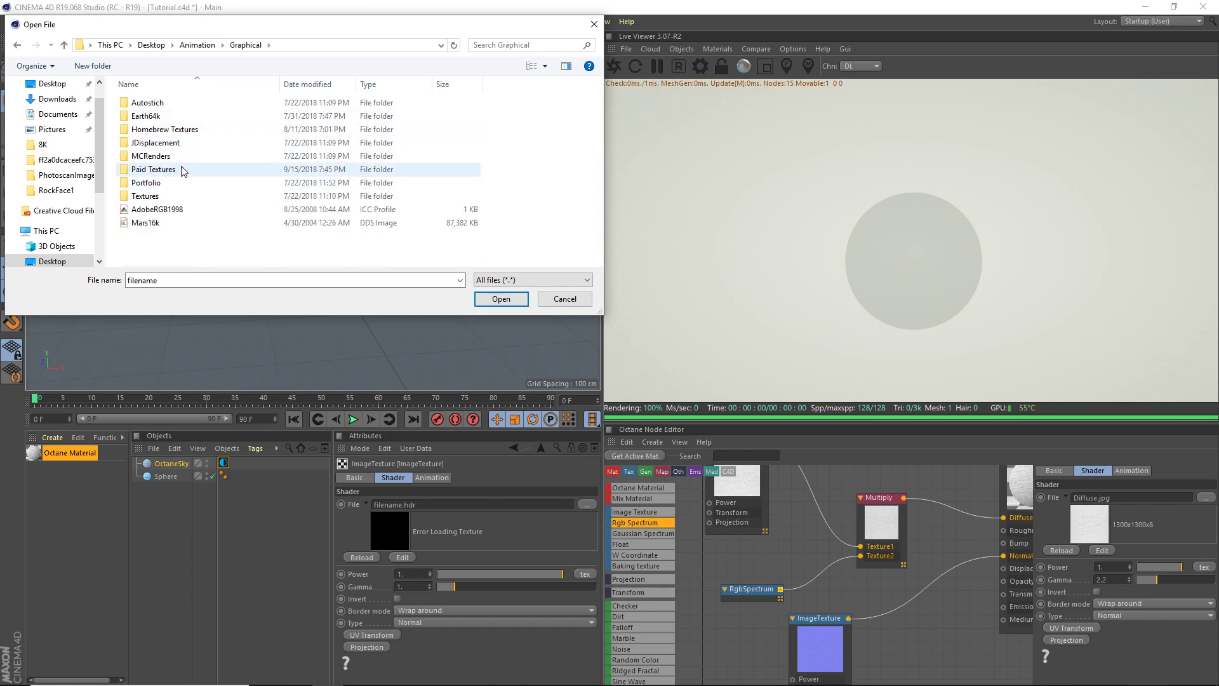
{"action": "double_click", "coordinate": [182, 169]}
{"action": "scroll", "coordinate": [217, 204], "scroll_direction": "down", "scroll_amount": 3}
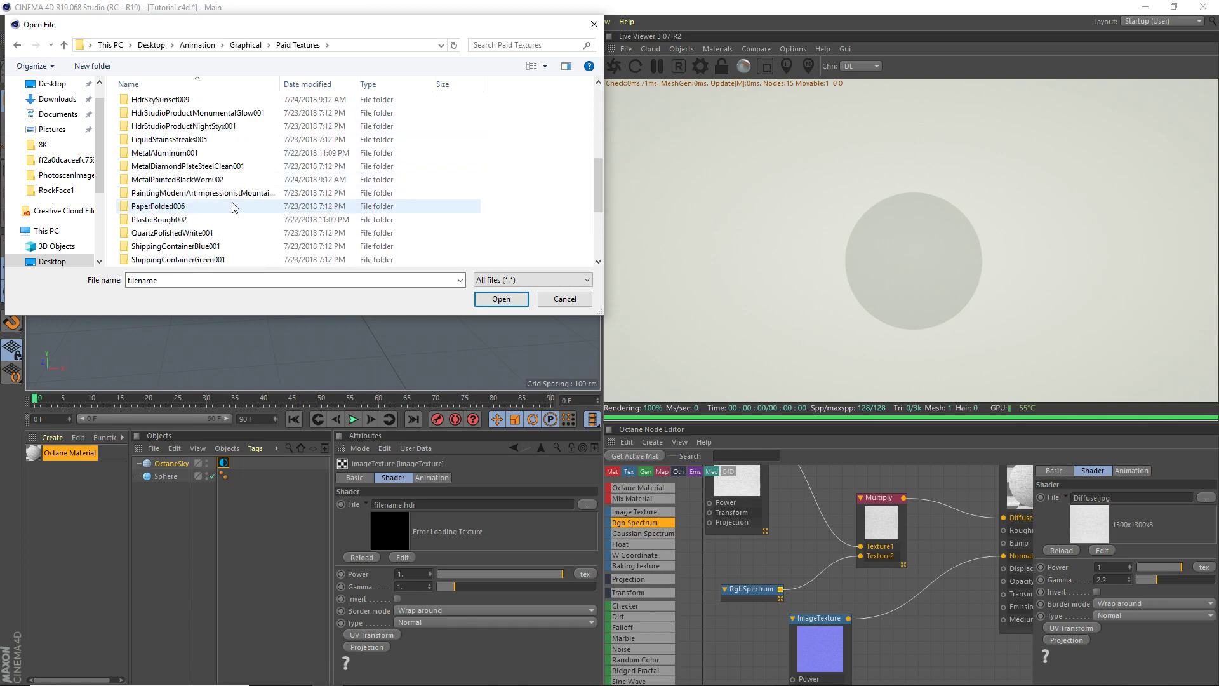
{"action": "scroll", "coordinate": [238, 241], "scroll_direction": "down", "scroll_amount": 2}
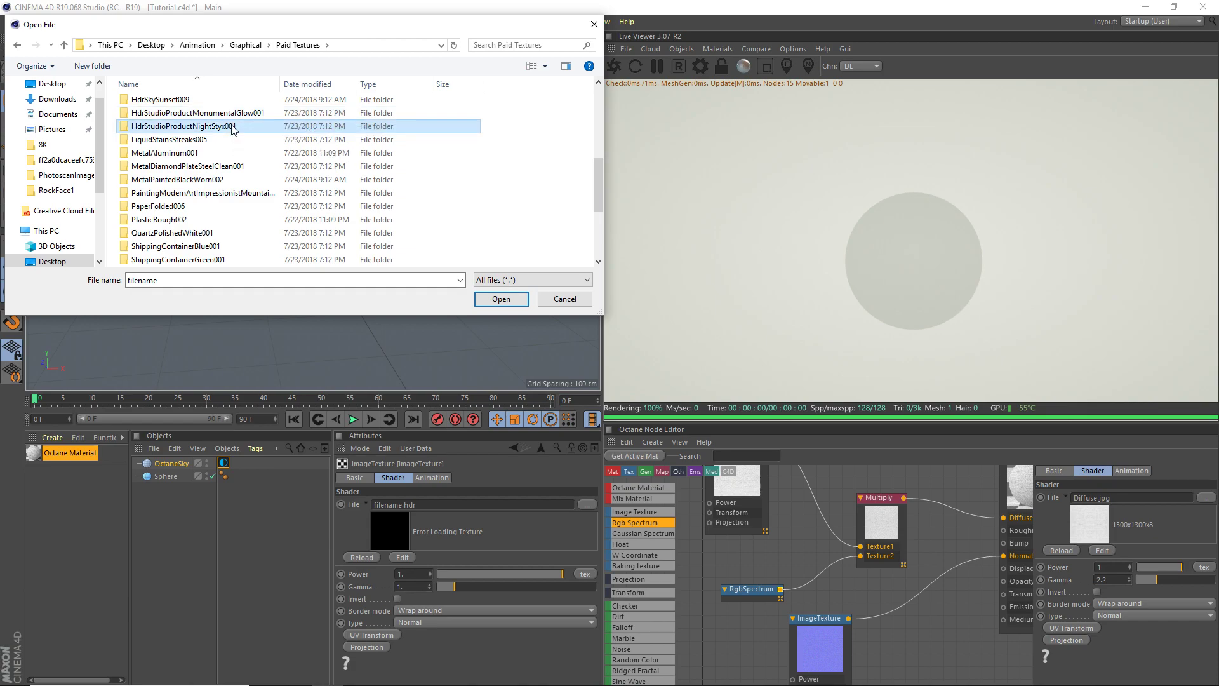
{"action": "double_click", "coordinate": [234, 125]}
{"action": "double_click", "coordinate": [156, 102]}
{"action": "double_click", "coordinate": [155, 103]}
{"action": "double_click", "coordinate": [151, 108]}
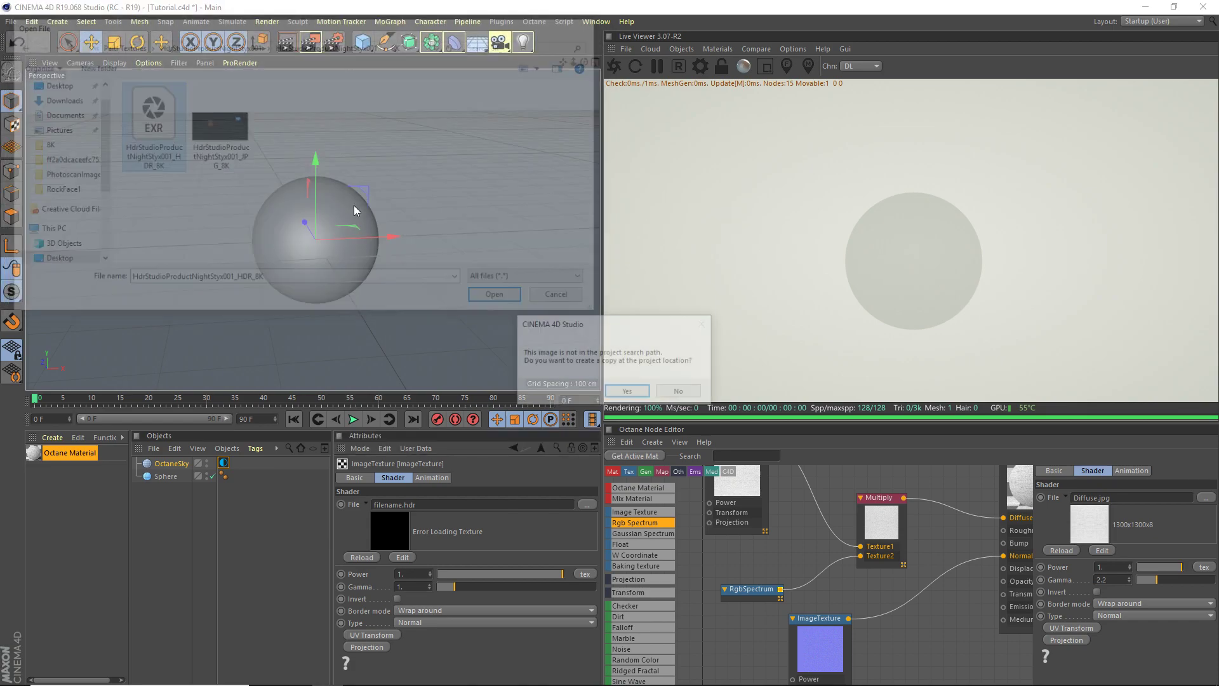
{"action": "left_click", "coordinate": [681, 390]}
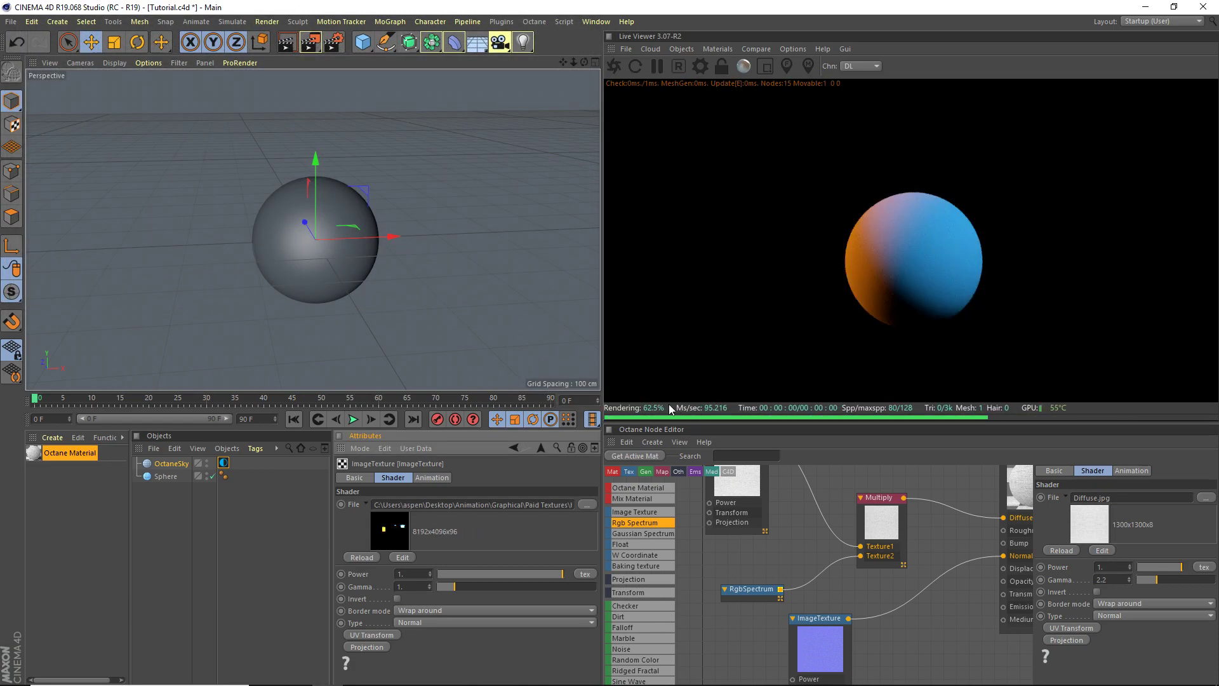
Examine the lit sphere up close from a higher angle and show the RGB Spectrum node's color settings
{"action": "left_click_drag", "start_coordinate": [584, 61], "coordinate": [592, 68]}
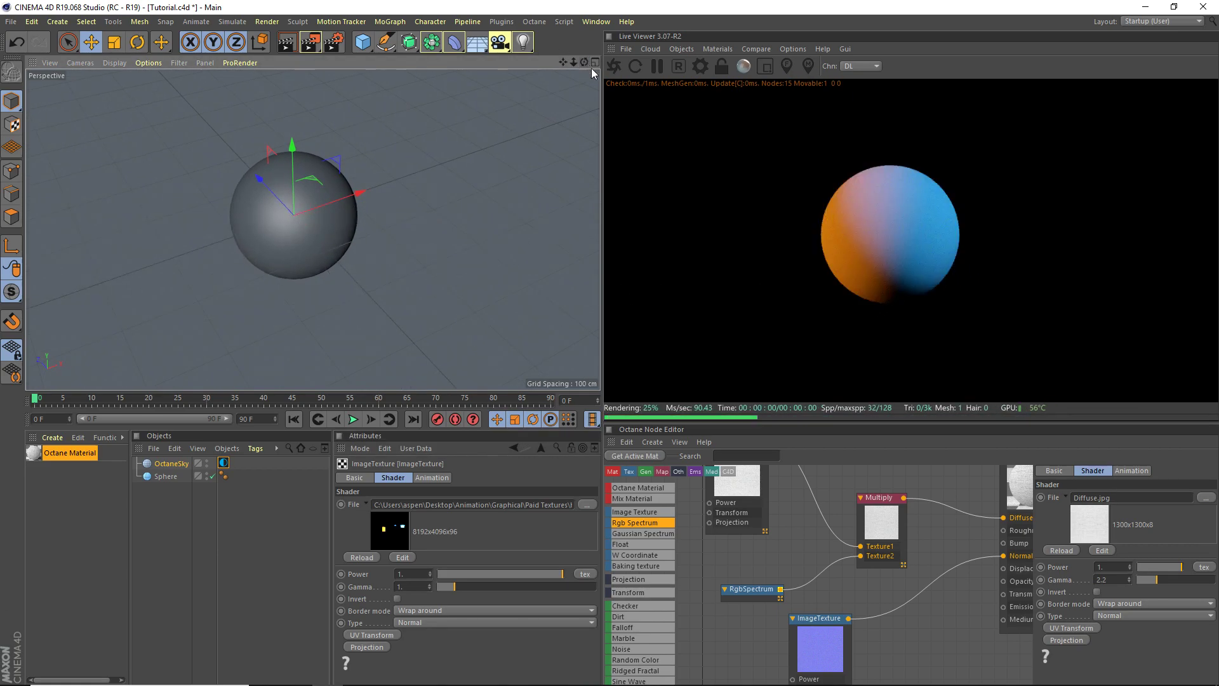
{"action": "left_click", "coordinate": [761, 589]}
{"action": "scroll", "coordinate": [333, 156], "scroll_direction": "up", "scroll_amount": 10}
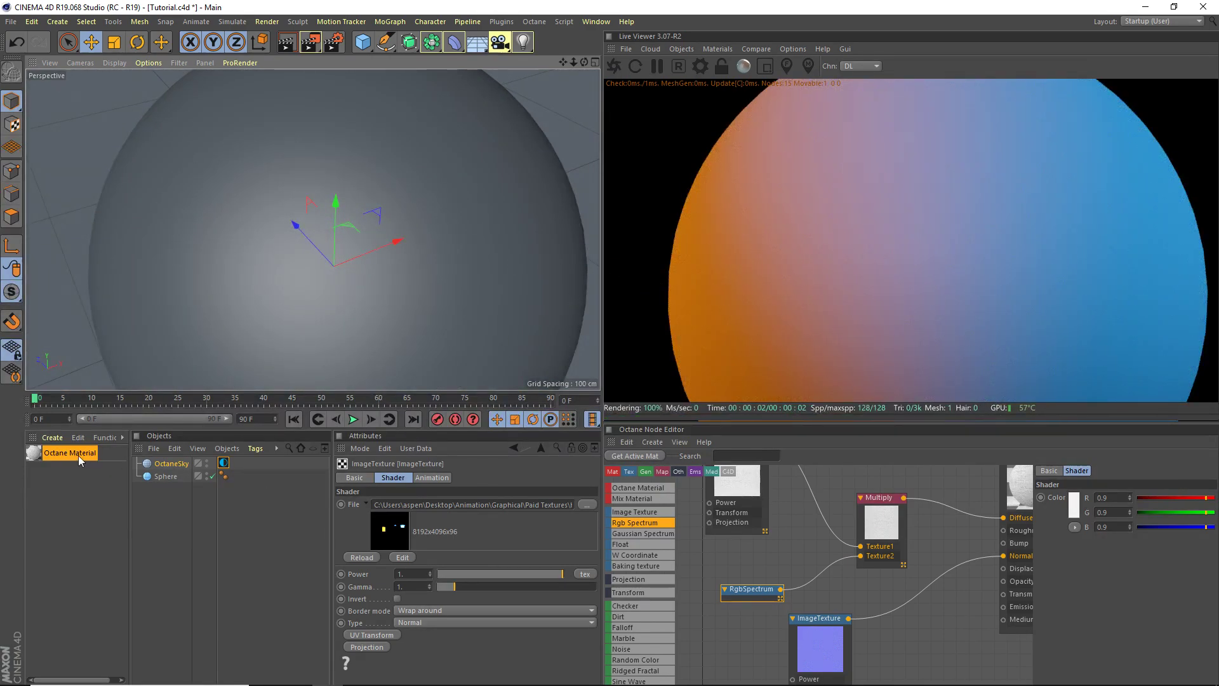
Apply the Octane Material to the sphere and set its texture projection to Cubic
{"action": "left_click_drag", "start_coordinate": [78, 455], "coordinate": [66, 457]}
{"action": "left_click_drag", "start_coordinate": [174, 477], "coordinate": [172, 477]}
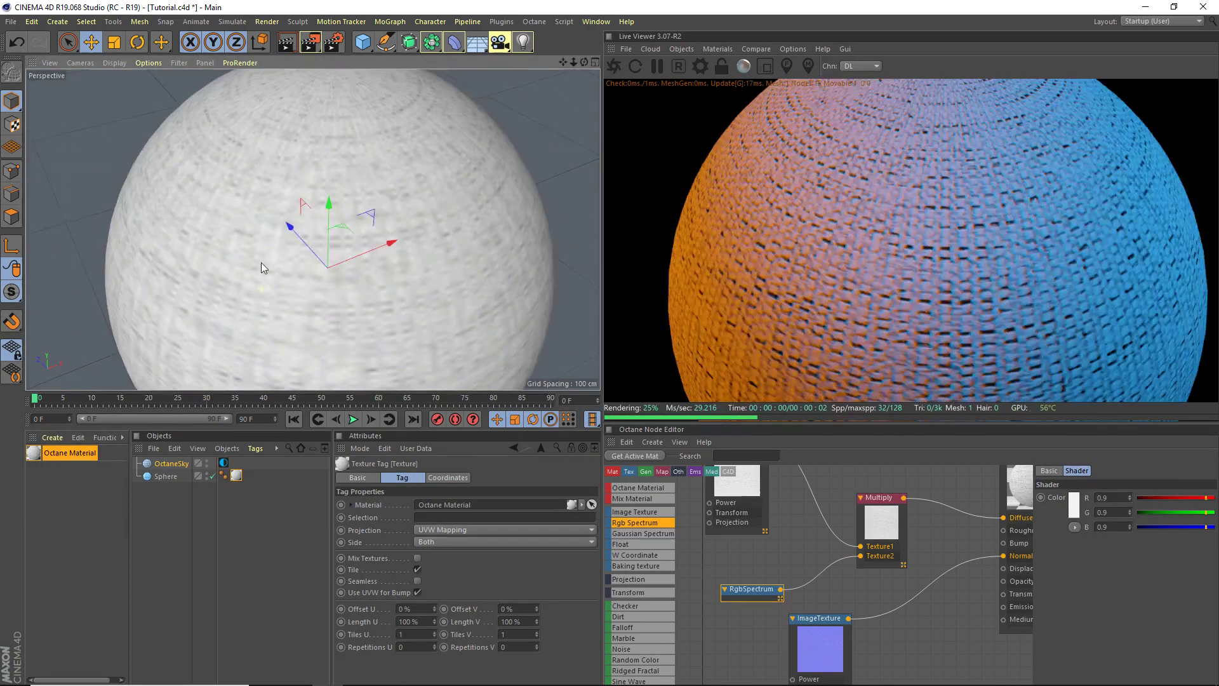
{"action": "scroll", "coordinate": [267, 273], "scroll_direction": "down", "scroll_amount": 5}
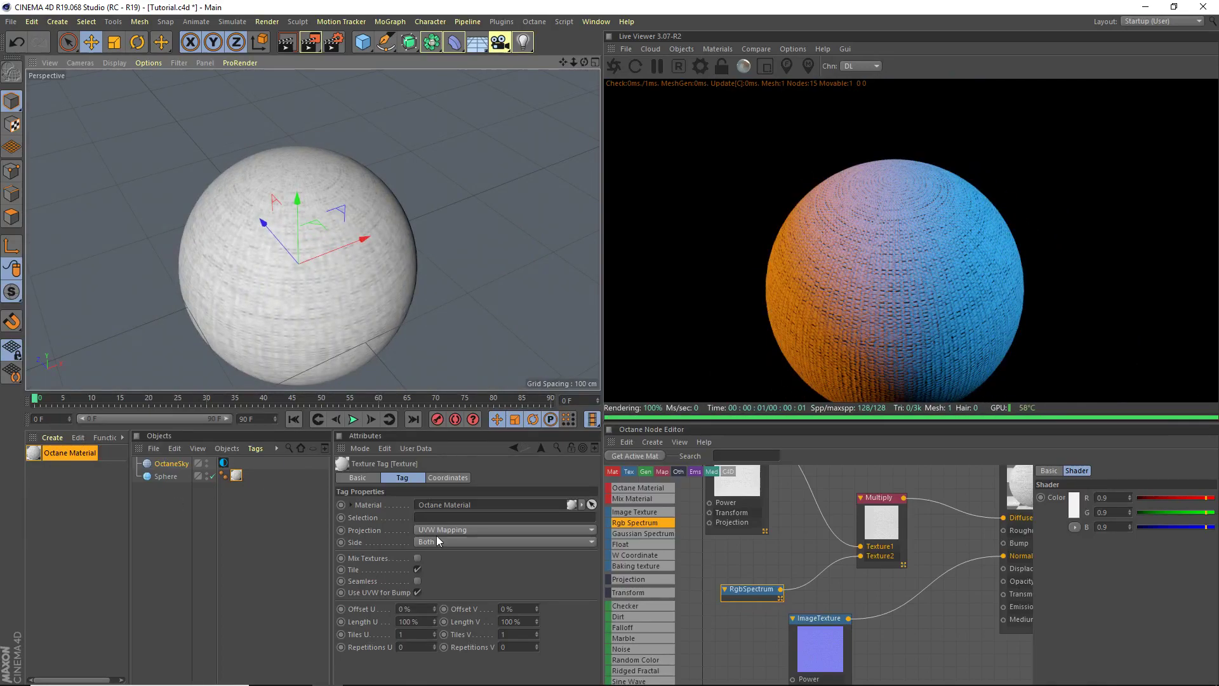
{"action": "left_click", "coordinate": [455, 530]}
{"action": "left_click", "coordinate": [434, 580]}
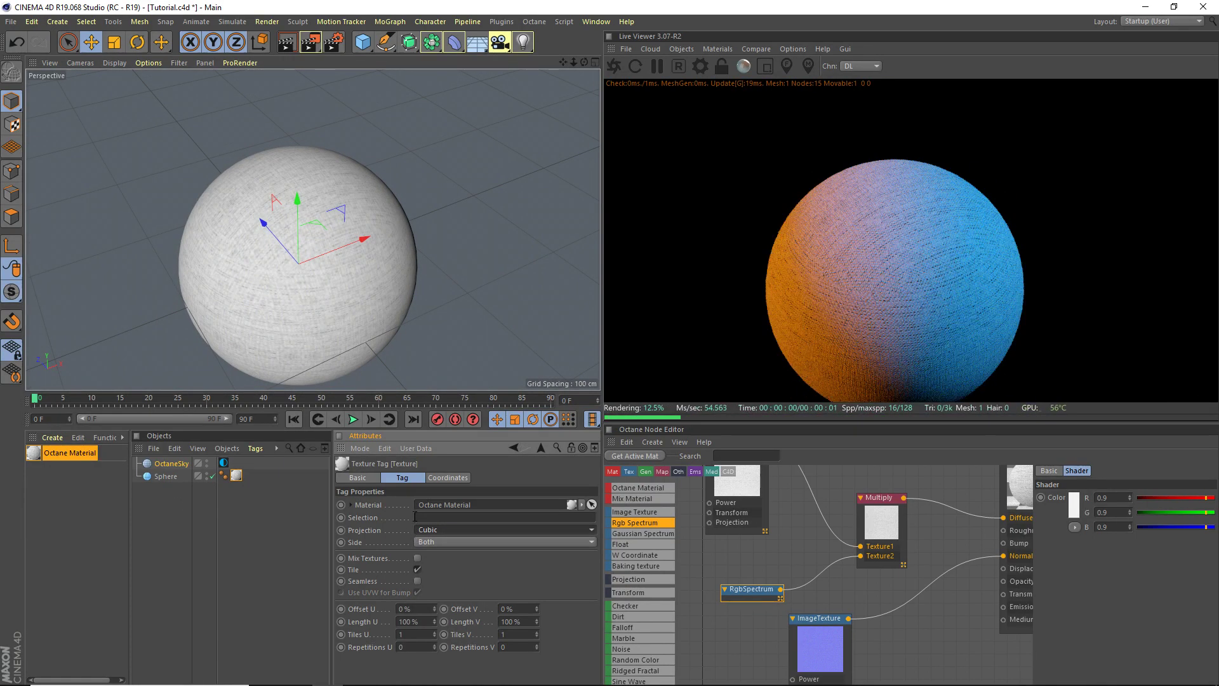
{"action": "scroll", "coordinate": [281, 196], "scroll_direction": "up", "scroll_amount": 4}
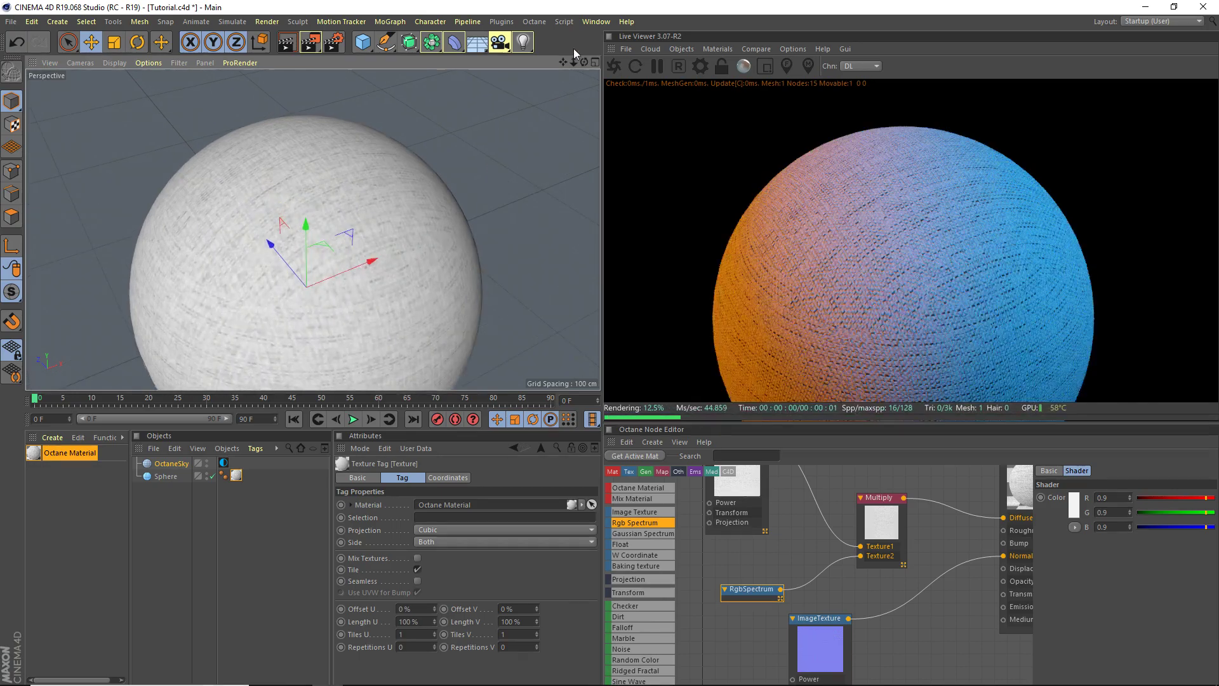
{"action": "mouse_move", "coordinate": [584, 63]}
{"action": "left_mouse_down"}
{"action": "mouse_move", "coordinate": [607, 32]}
{"action": "mouse_move", "coordinate": [578, 80]}
{"action": "left_mouse_up"}
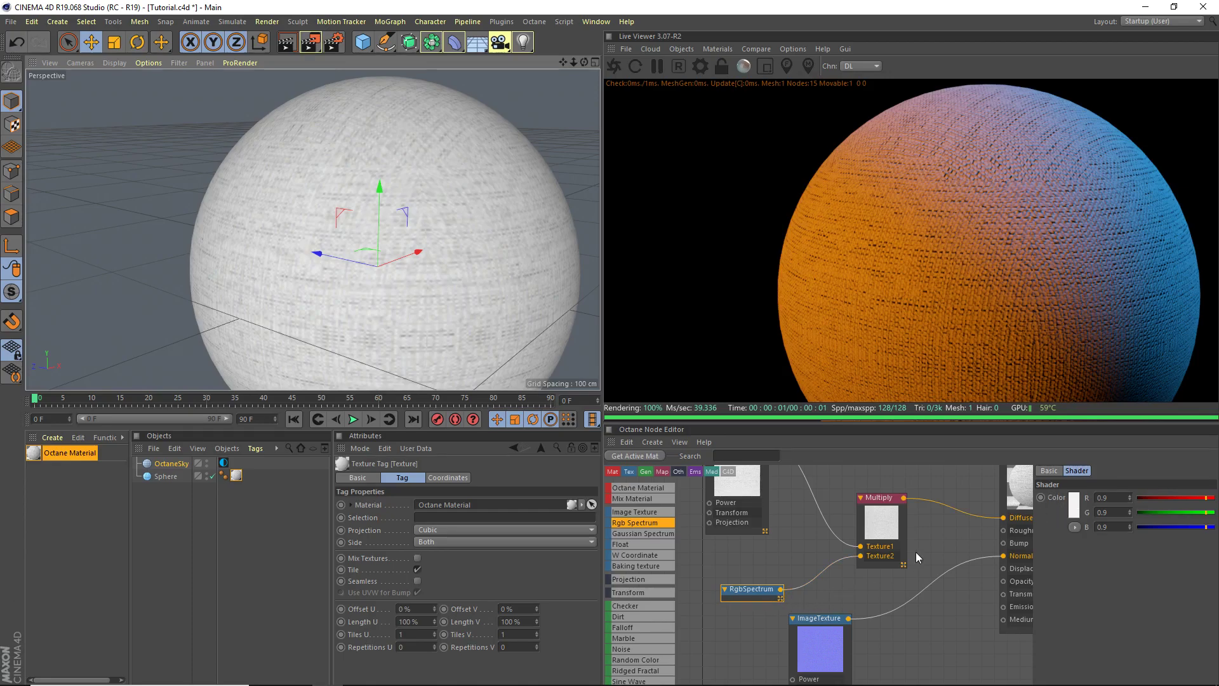
Set the RGB Spectrum node's color to a saturated green
{"action": "left_click_drag", "start_coordinate": [816, 518], "coordinate": [748, 581]}
{"action": "left_click_drag", "start_coordinate": [757, 529], "coordinate": [846, 528]}
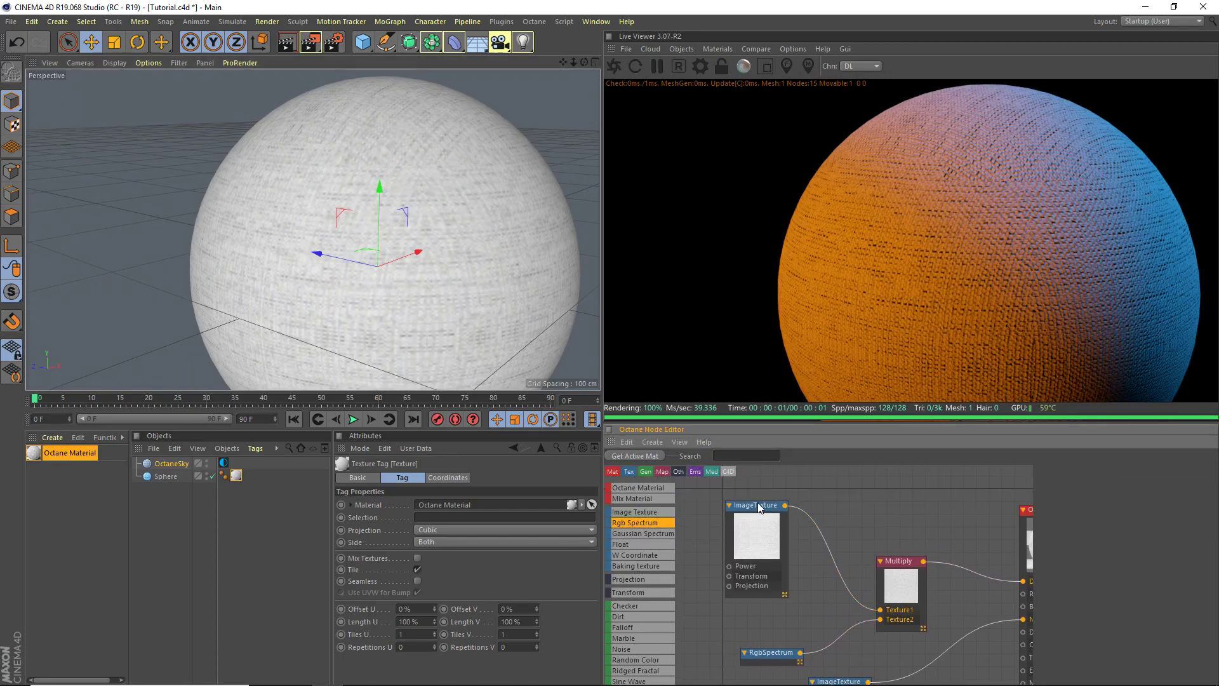
{"action": "middle_click_drag", "start_coordinate": [936, 590], "coordinate": [841, 592]}
{"action": "left_click", "coordinate": [743, 643]}
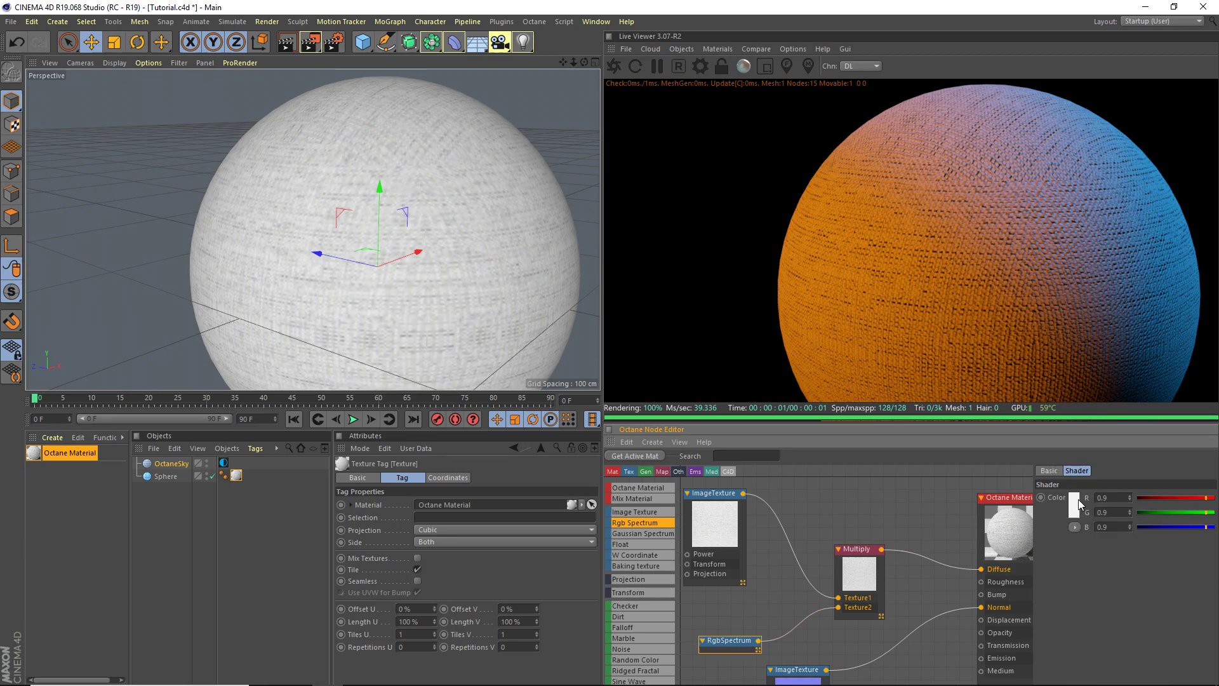
{"action": "left_click", "coordinate": [1077, 506]}
{"action": "left_click_drag", "start_coordinate": [1061, 503], "coordinate": [1081, 505]}
{"action": "left_click_drag", "start_coordinate": [1105, 516], "coordinate": [1123, 517]}
{"action": "left_click", "coordinate": [1054, 555]}
{"action": "left_click", "coordinate": [1053, 554]}
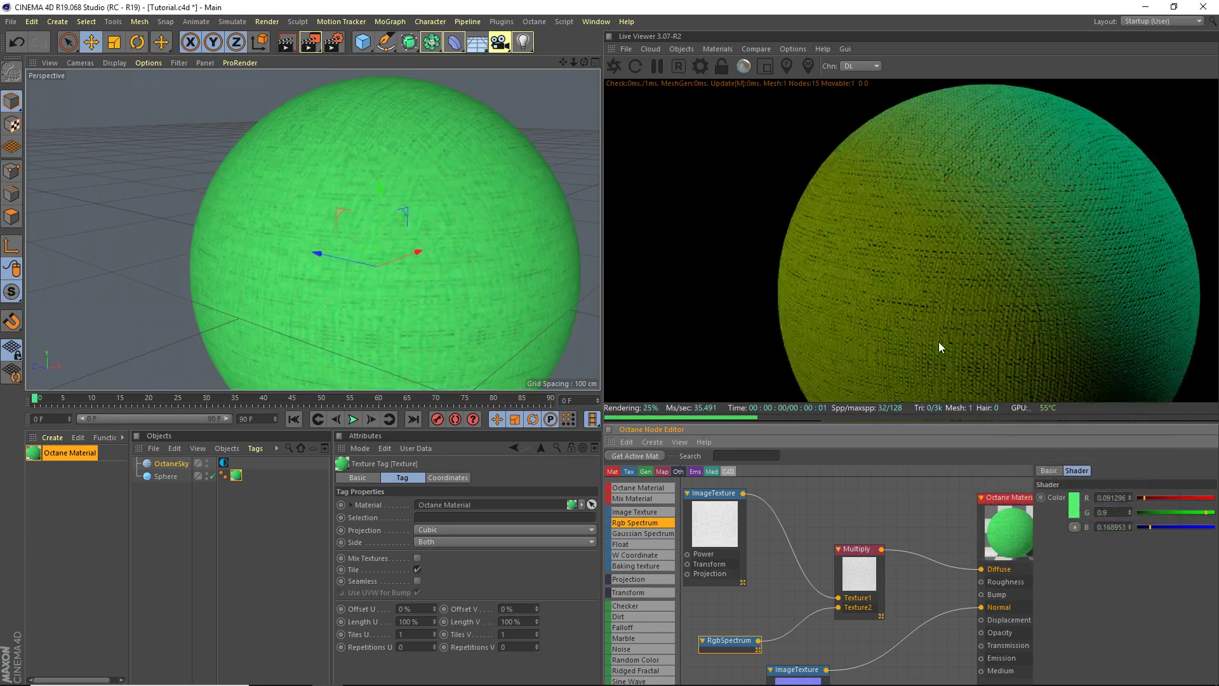
{"action": "left_click", "coordinate": [1084, 477]}
{"action": "left_click", "coordinate": [1058, 542]}
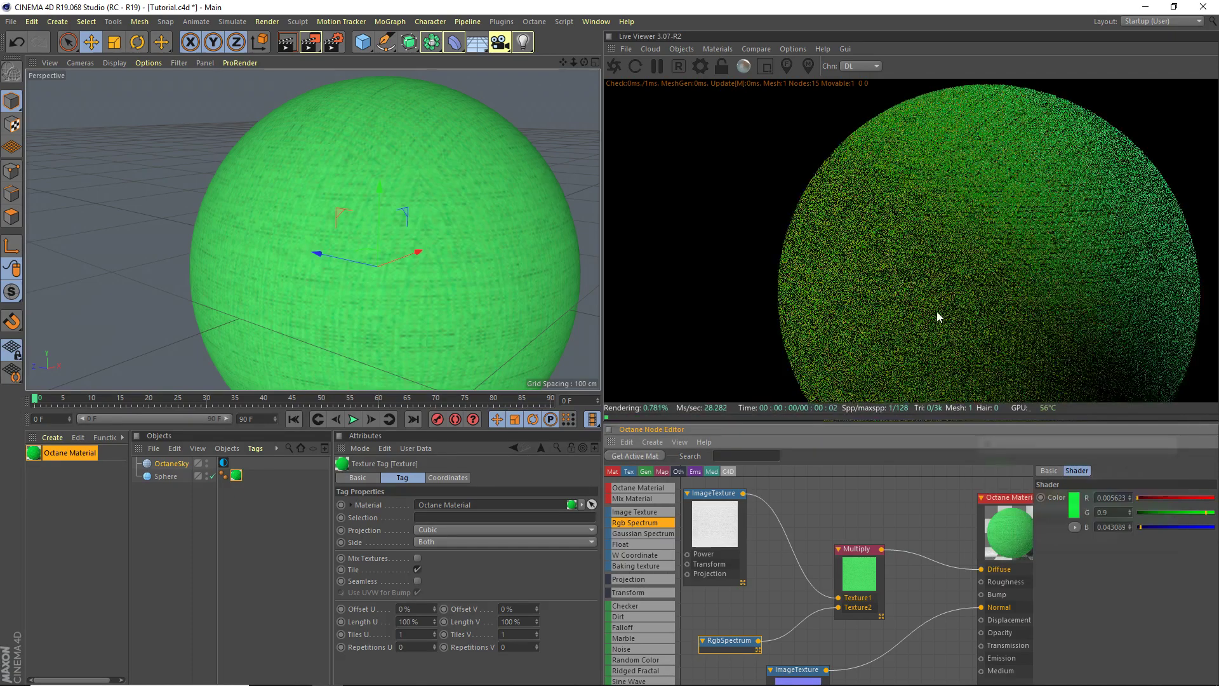
Change the RGB Spectrum node's color to cyan with a hue of 178°
{"action": "left_click", "coordinate": [1078, 512]}
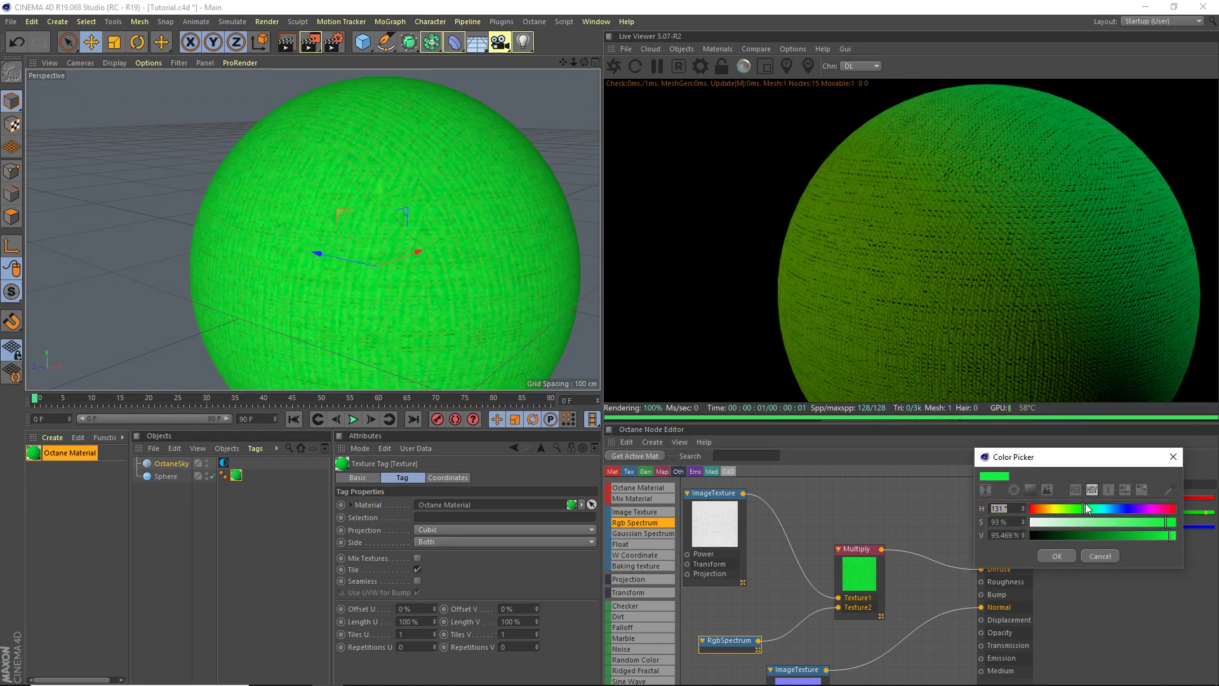
{"action": "left_click", "coordinate": [1057, 556]}
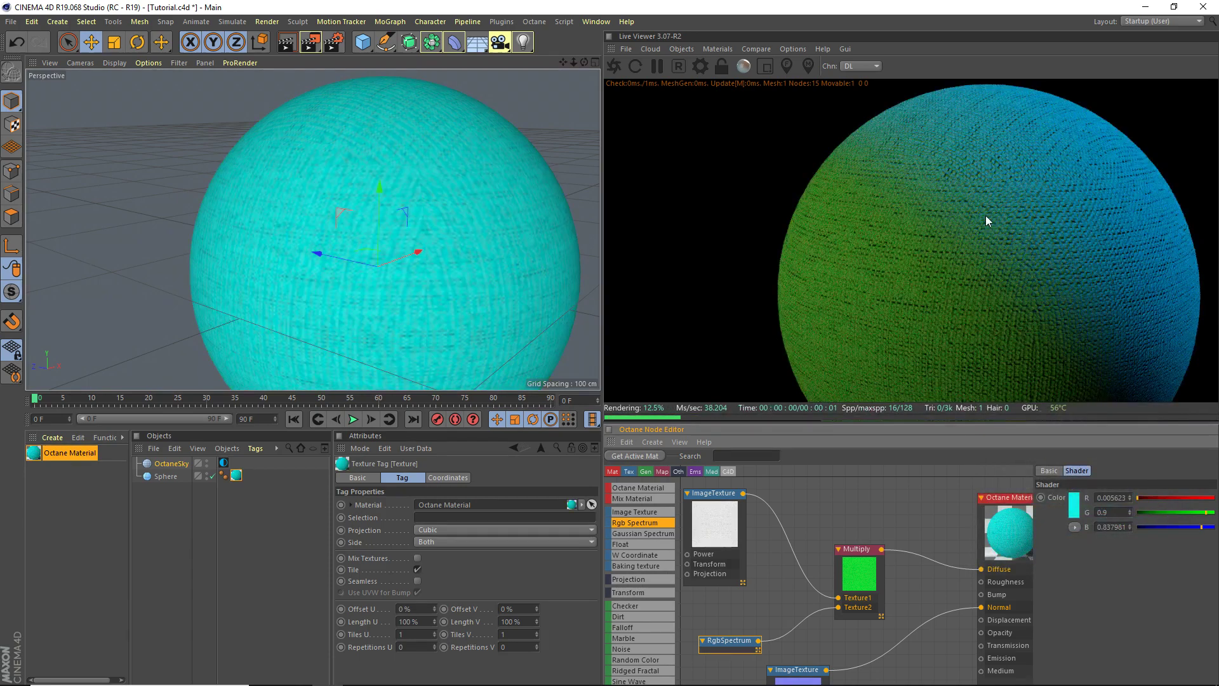
{"action": "left_click_drag", "start_coordinate": [585, 65], "coordinate": [480, 66]}
{"action": "left_click_drag", "start_coordinate": [574, 63], "coordinate": [527, 63]}
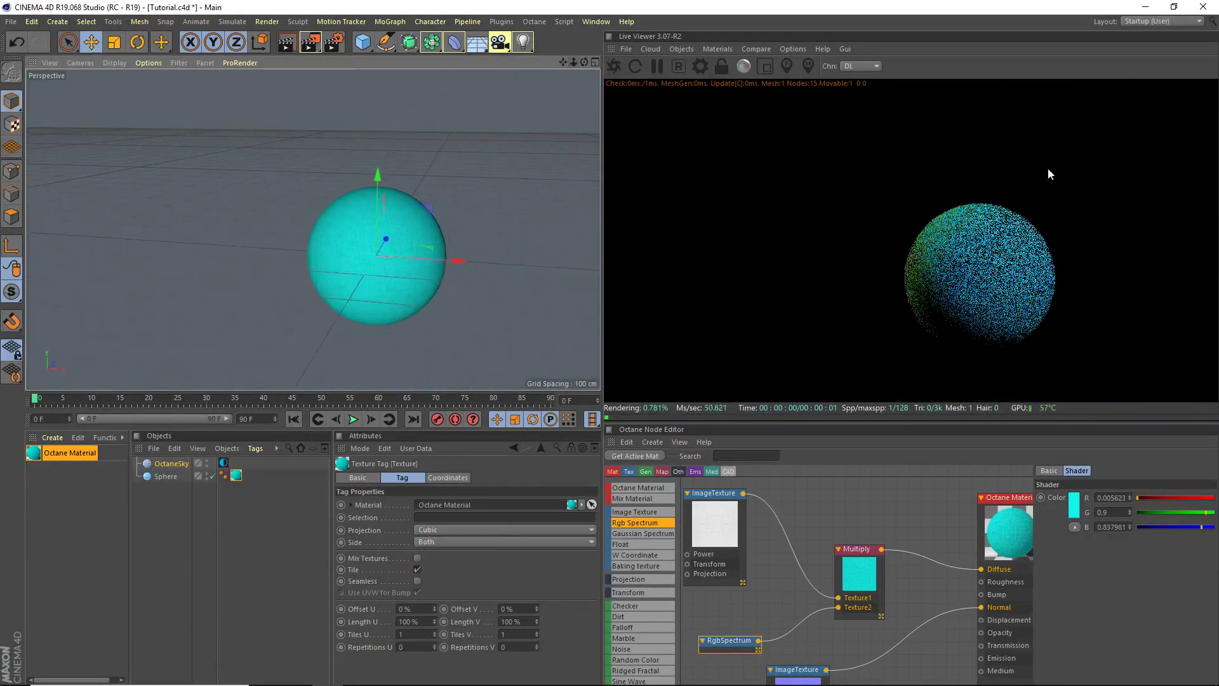
{"action": "left_click", "coordinate": [1073, 501]}
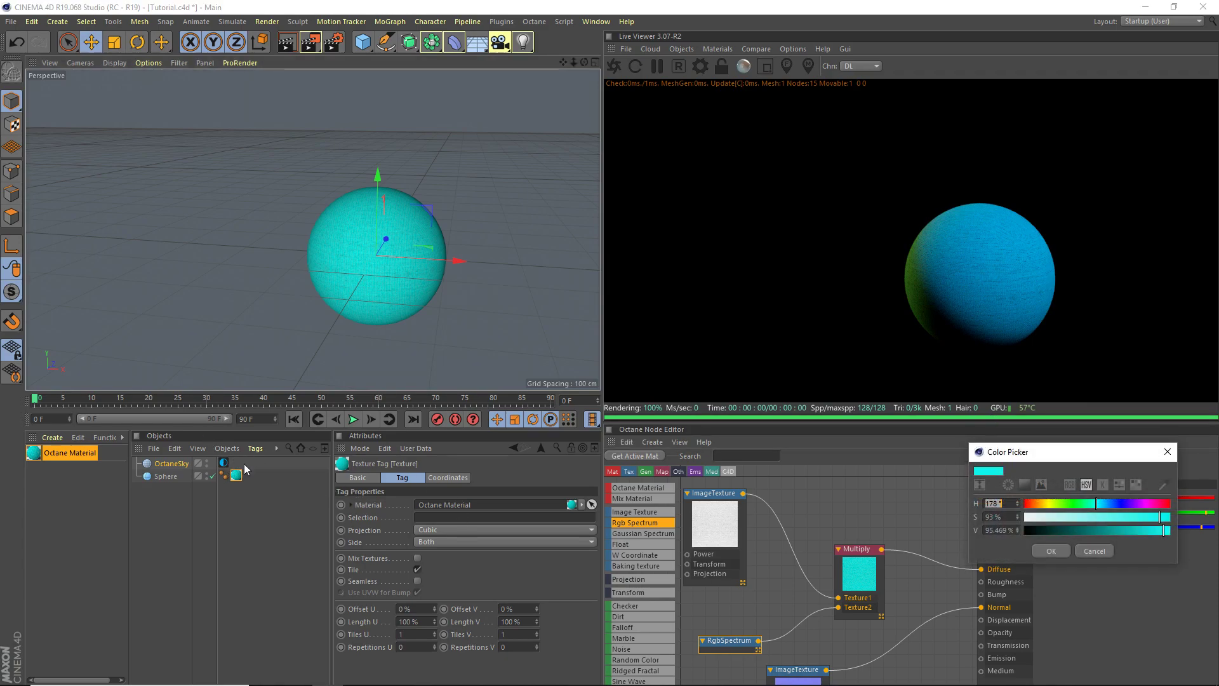
{"action": "left_click", "coordinate": [1167, 452]}
Start replacing the OctaneSky's HDRI image and browse to the Textures folder inside Graphical
{"action": "left_click", "coordinate": [224, 463]}
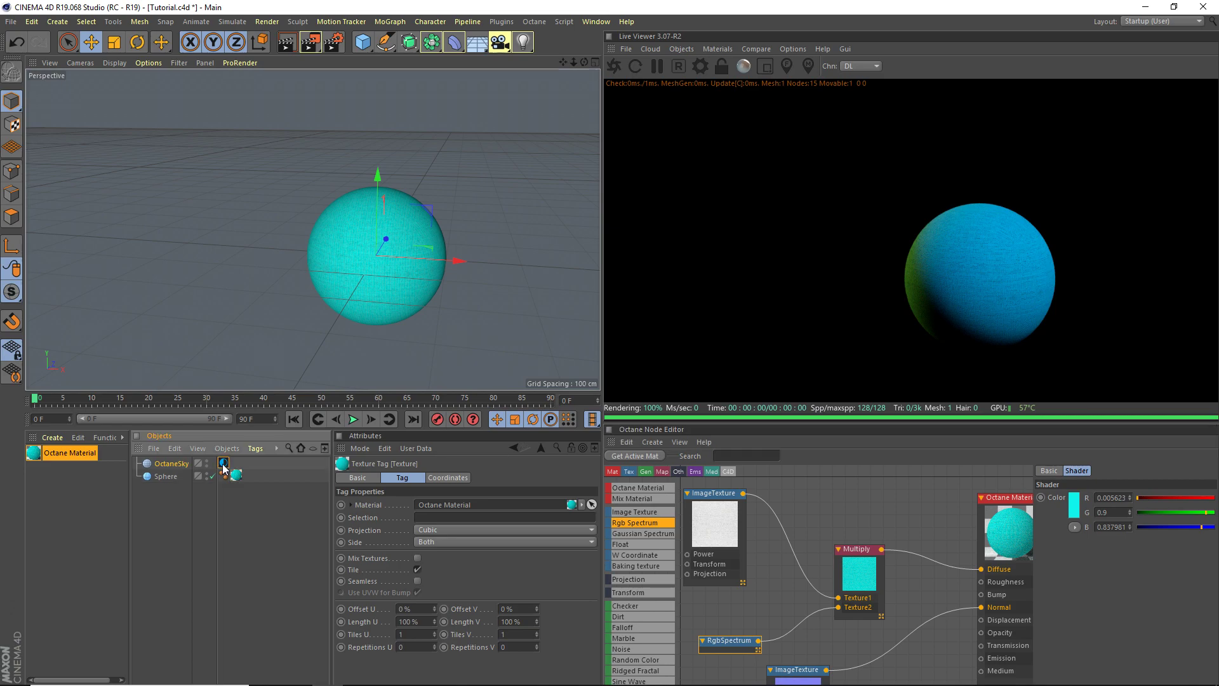
{"action": "left_click", "coordinate": [401, 541]}
{"action": "left_click", "coordinate": [589, 504]}
{"action": "left_click", "coordinate": [279, 46]}
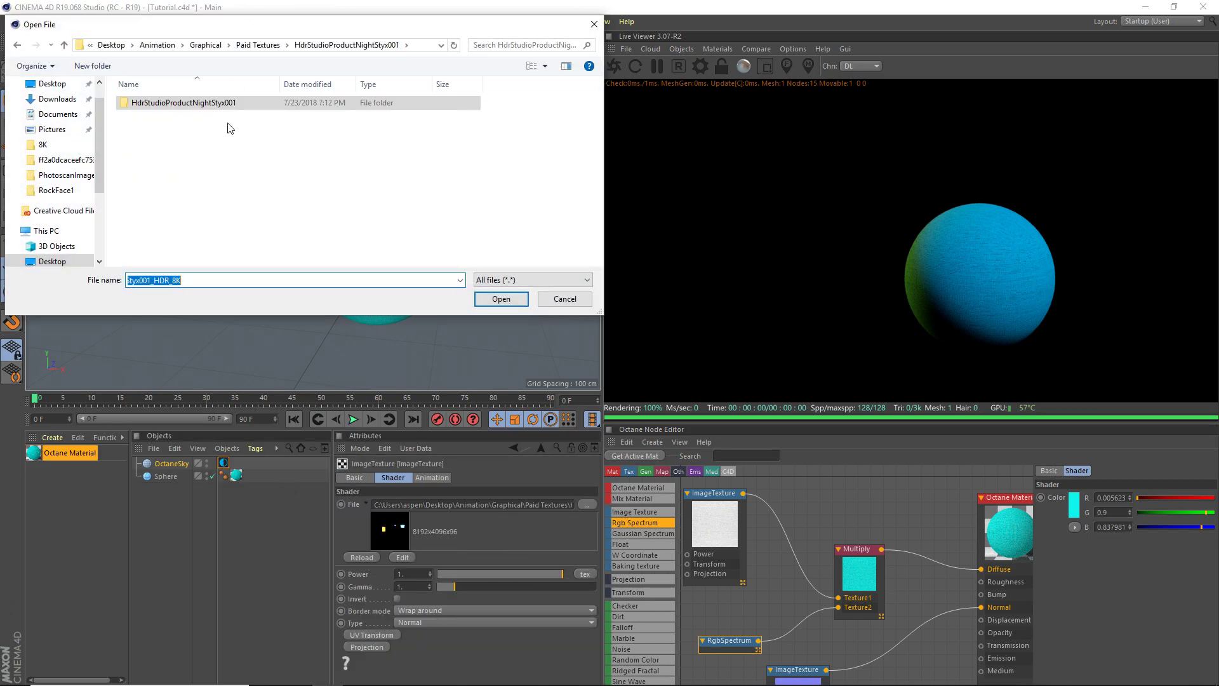
{"action": "left_click", "coordinate": [257, 45]}
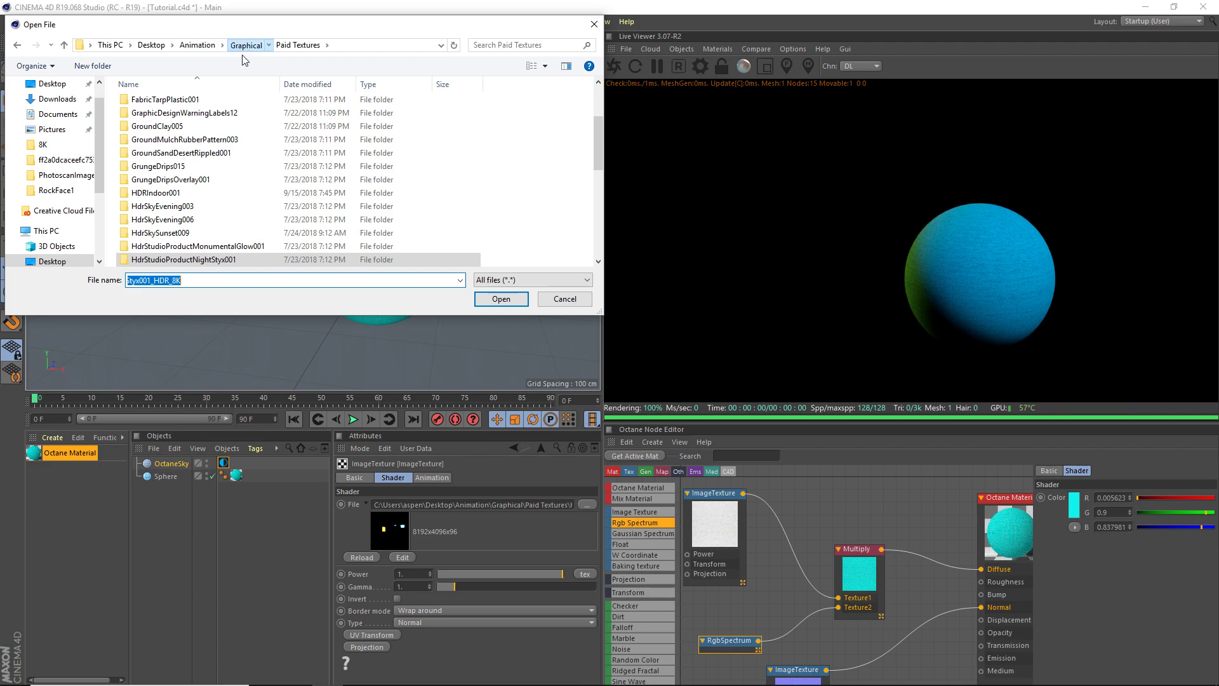
{"action": "left_click", "coordinate": [246, 45]}
{"action": "double_click", "coordinate": [155, 195]}
Load studio001 from the Studio Lighting HDRIs folder as the sky image, without copying it to the project location
{"action": "scroll", "coordinate": [188, 211], "scroll_direction": "down", "scroll_amount": 5}
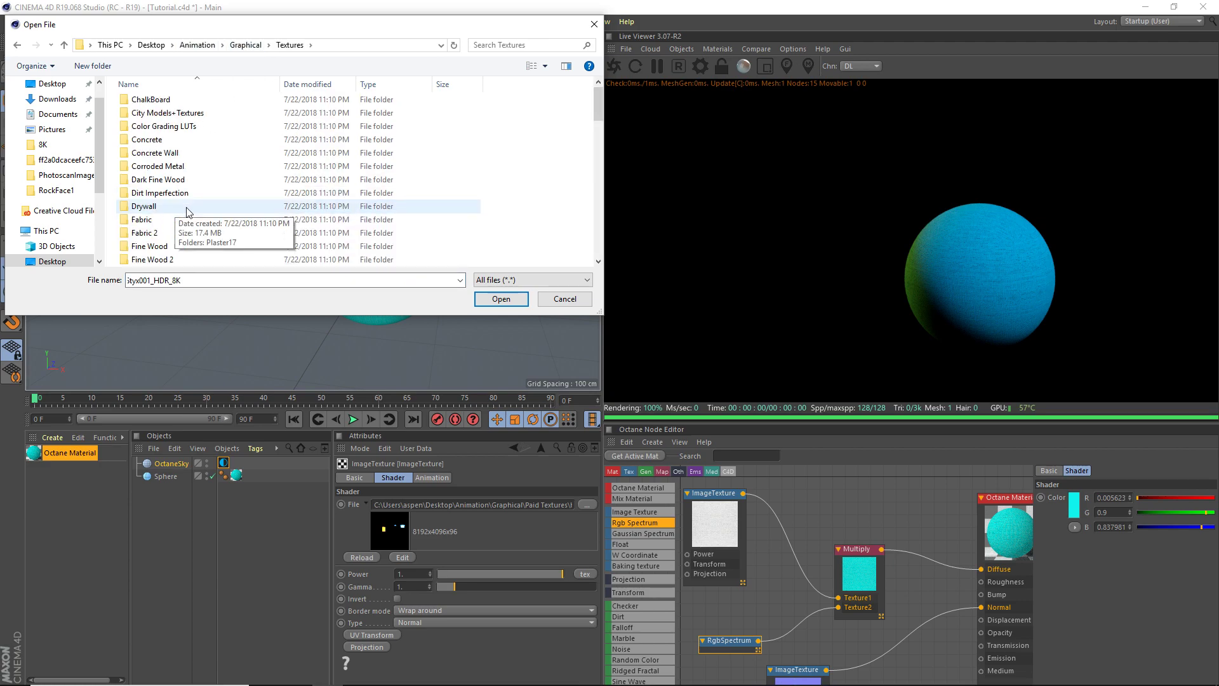
{"action": "scroll", "coordinate": [191, 216], "scroll_direction": "down", "scroll_amount": 2}
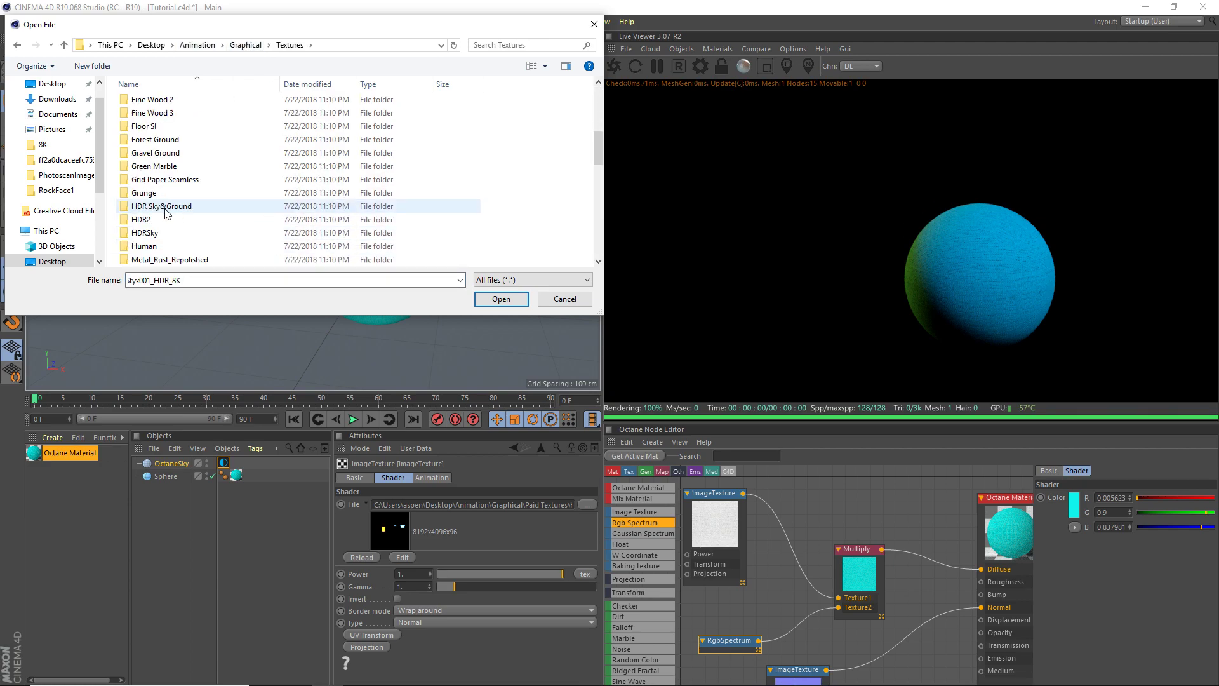
{"action": "scroll", "coordinate": [192, 218], "scroll_direction": "down", "scroll_amount": 2}
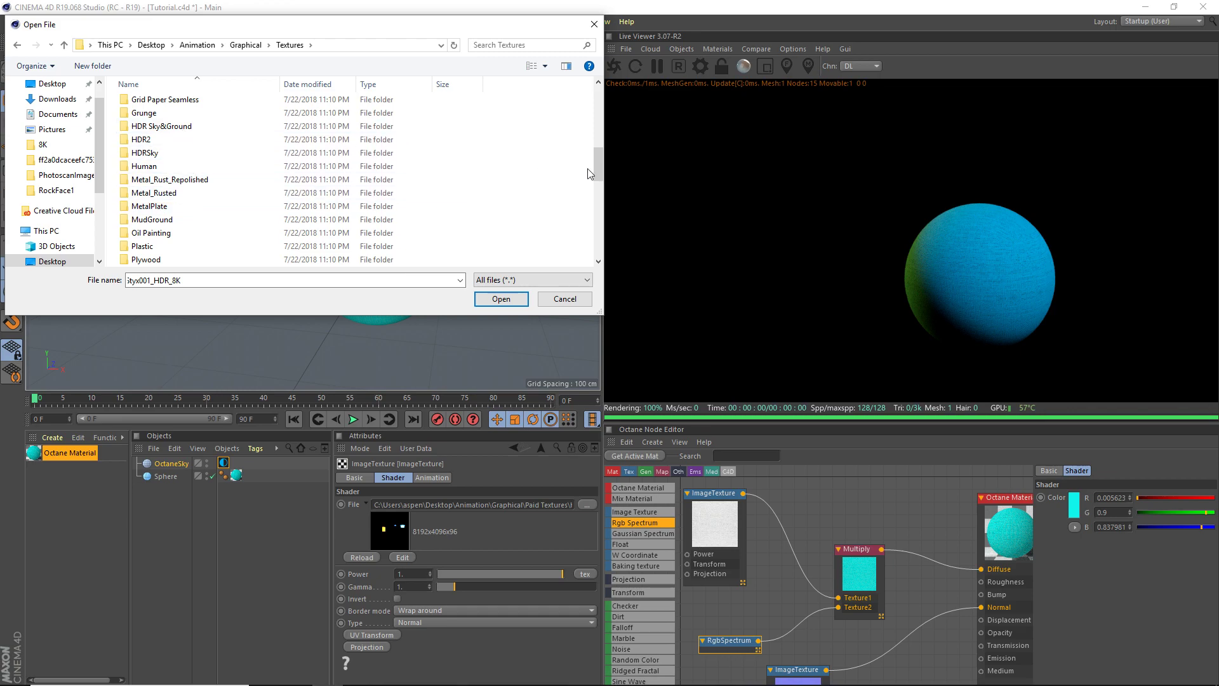
{"action": "left_click_drag", "start_coordinate": [599, 177], "coordinate": [587, 198]}
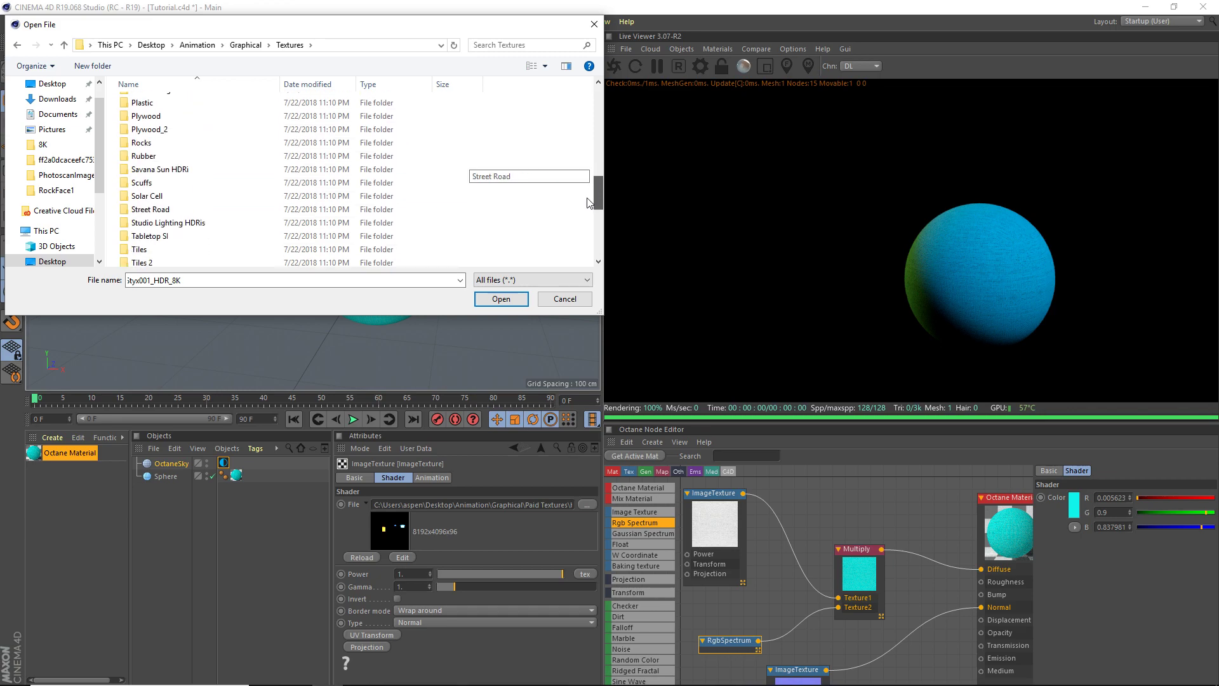
{"action": "double_click", "coordinate": [168, 222]}
{"action": "left_click", "coordinate": [155, 118]}
{"action": "left_click", "coordinate": [486, 297]}
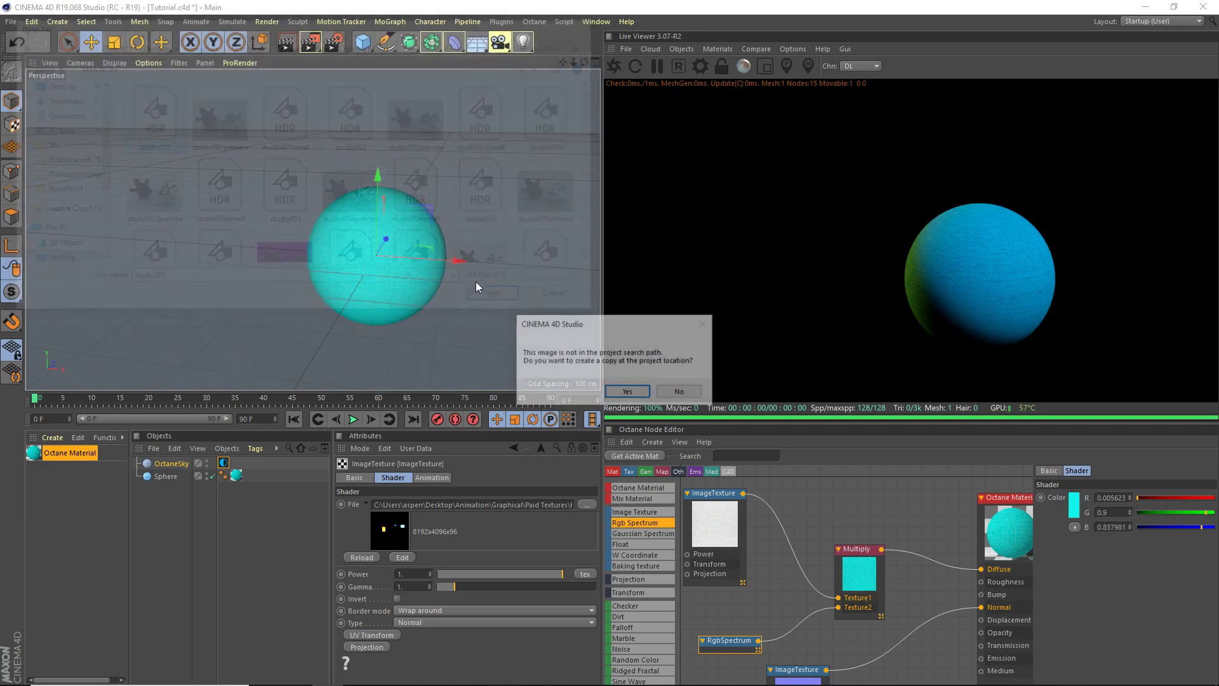
{"action": "left_click", "coordinate": [679, 392]}
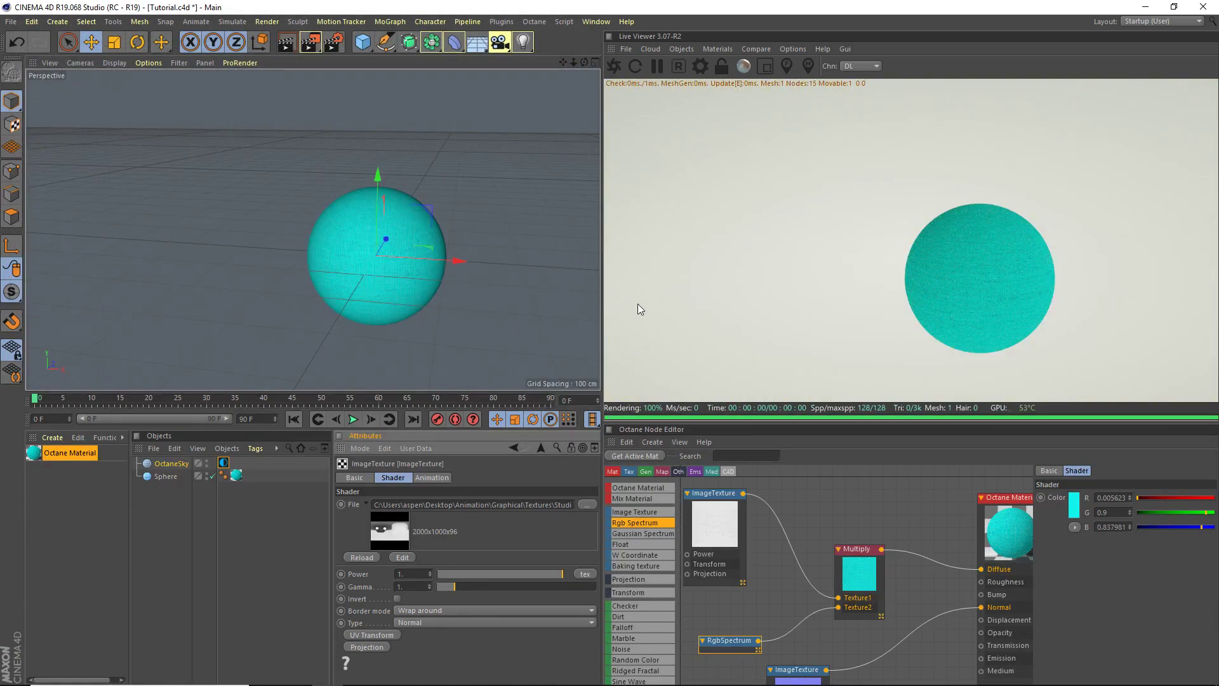
Set the RGB Spectrum node's color to a pale, desaturated red with RGB values of about 0.87, 0.32 and 0.32
{"action": "scroll", "coordinate": [383, 213], "scroll_direction": "up", "scroll_amount": 3}
{"action": "left_click", "coordinate": [1074, 506]}
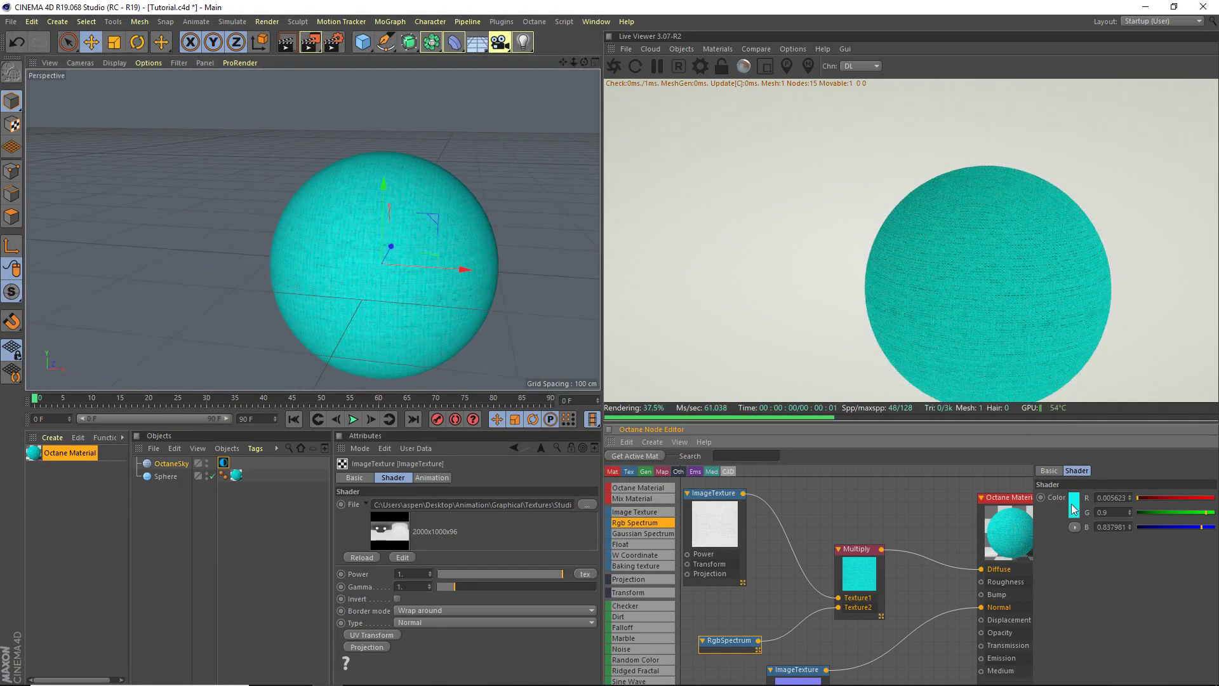
{"action": "left_click_drag", "start_coordinate": [1095, 502], "coordinate": [1019, 533]}
{"action": "left_click", "coordinate": [1049, 549]}
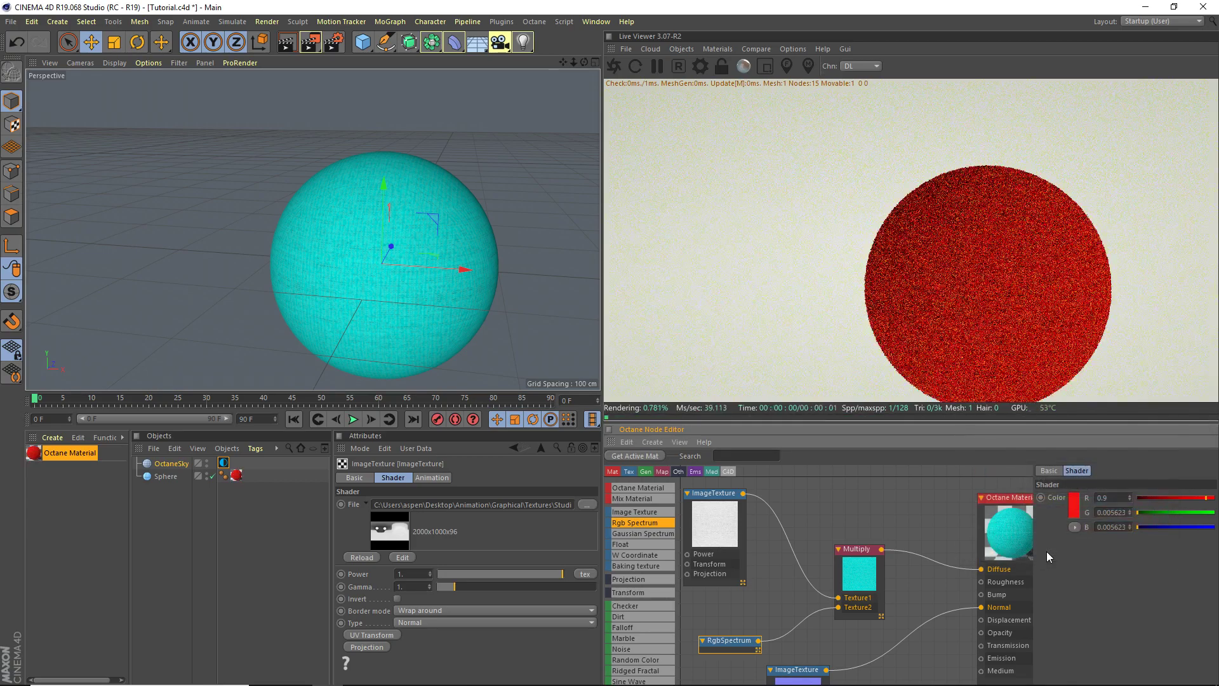
{"action": "left_click", "coordinate": [1073, 504]}
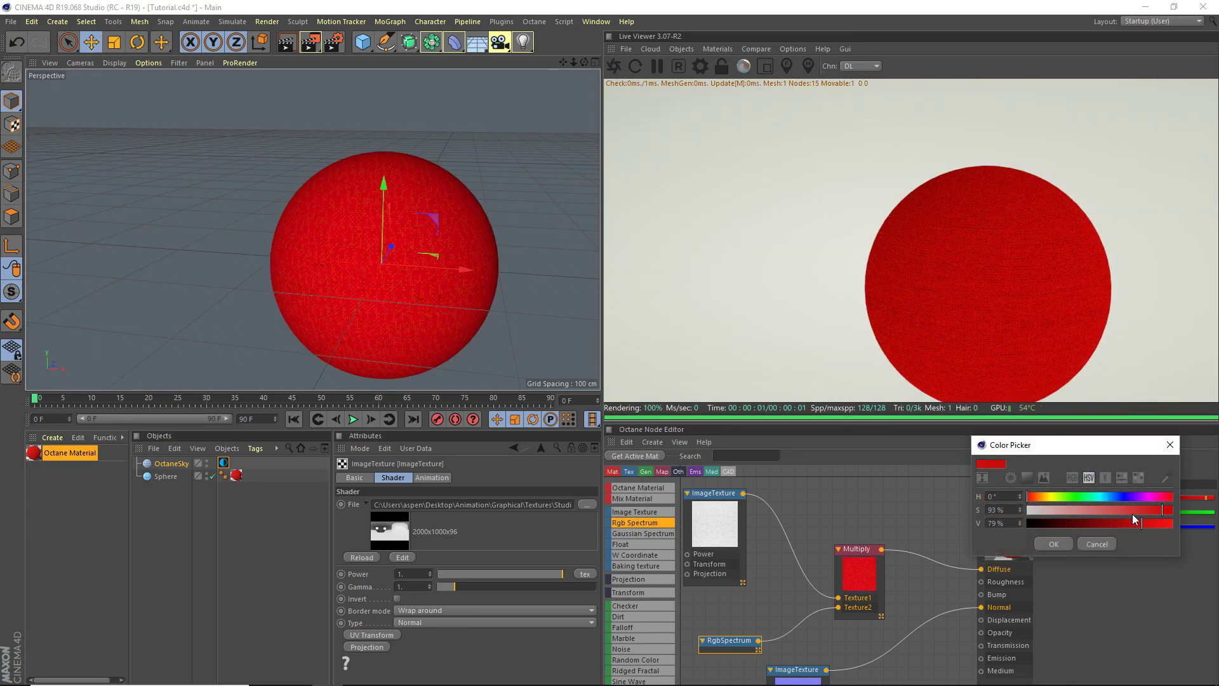
{"action": "left_click_drag", "start_coordinate": [1136, 521], "coordinate": [1148, 522]}
{"action": "left_click", "coordinate": [1053, 543]}
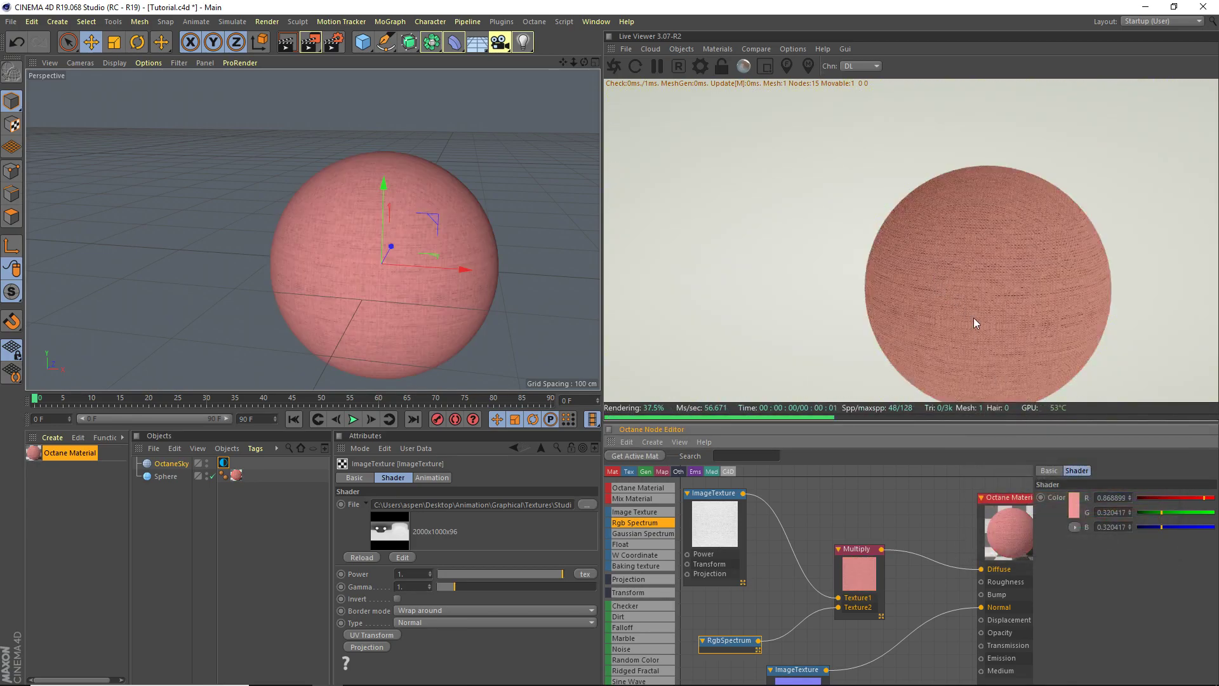
{"action": "mouse_move", "coordinate": [583, 62]}
{"action": "left_mouse_down"}
{"action": "mouse_move", "coordinate": [559, 26]}
{"action": "mouse_move", "coordinate": [594, 69]}
{"action": "mouse_move", "coordinate": [581, 86]}
{"action": "left_mouse_up"}
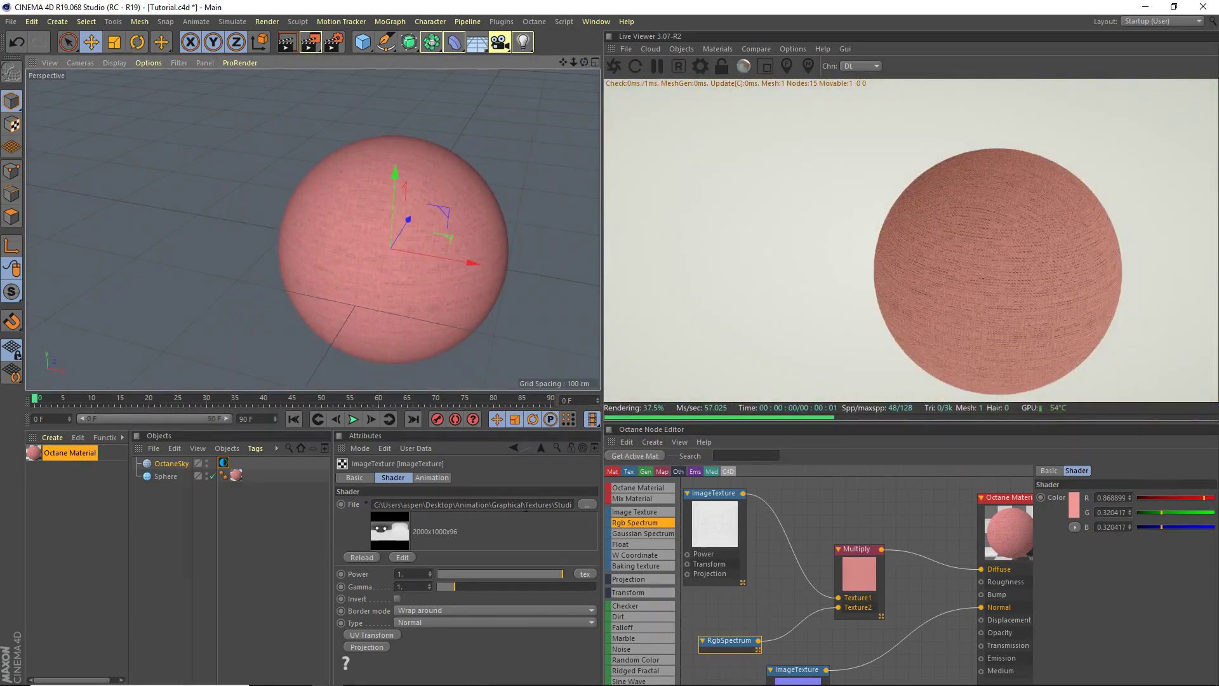
Replace the sky's HDRI with studio011 from the Studio Lighting HDRIs folder, without copying it to the project location
{"action": "left_click", "coordinate": [581, 503]}
{"action": "scroll", "coordinate": [383, 181], "scroll_direction": "down", "scroll_amount": 1}
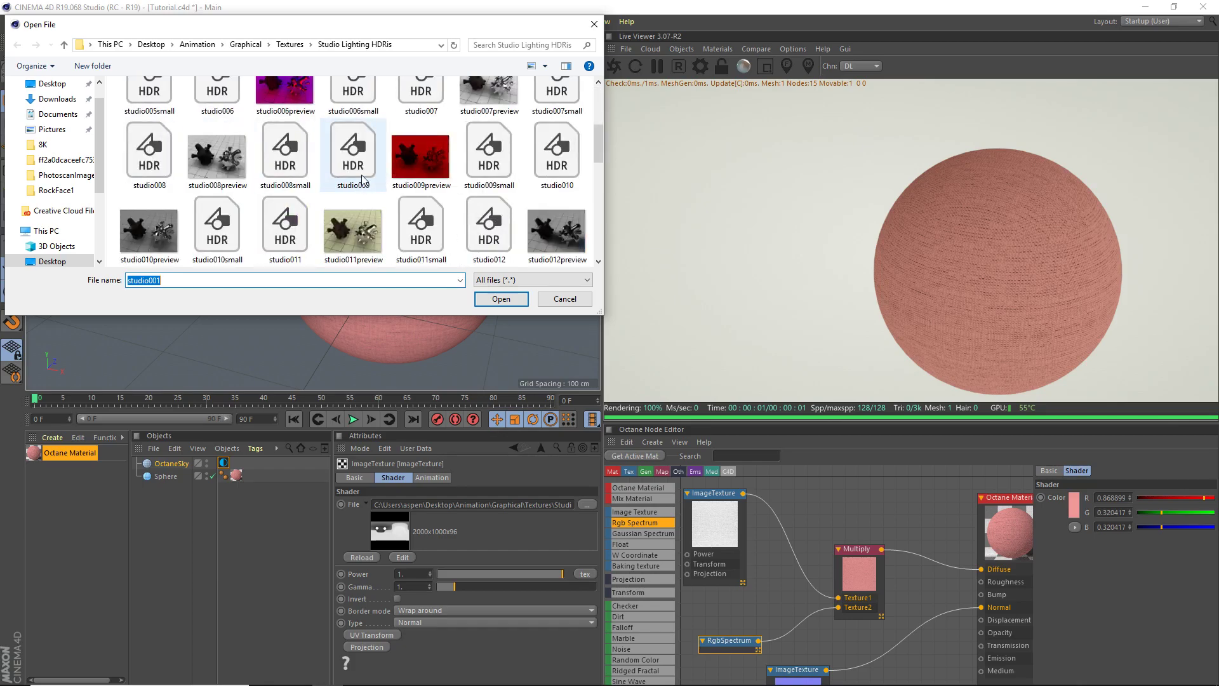
{"action": "double_click", "coordinate": [285, 230]}
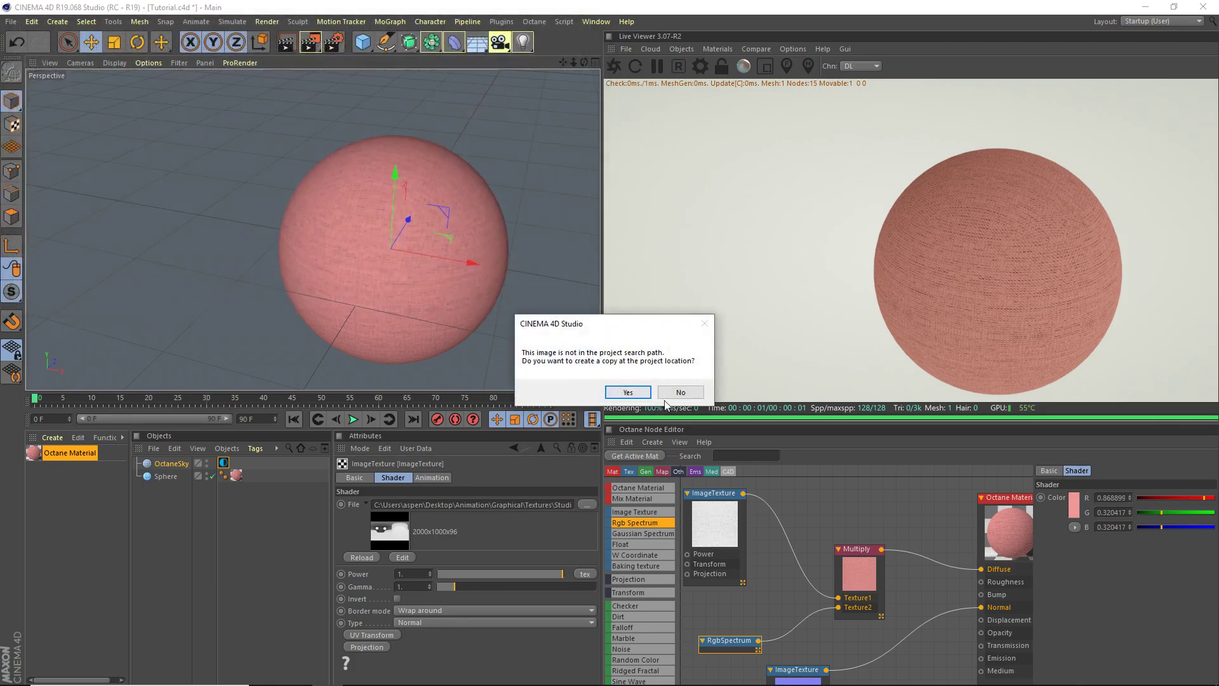
{"action": "left_click", "coordinate": [668, 394]}
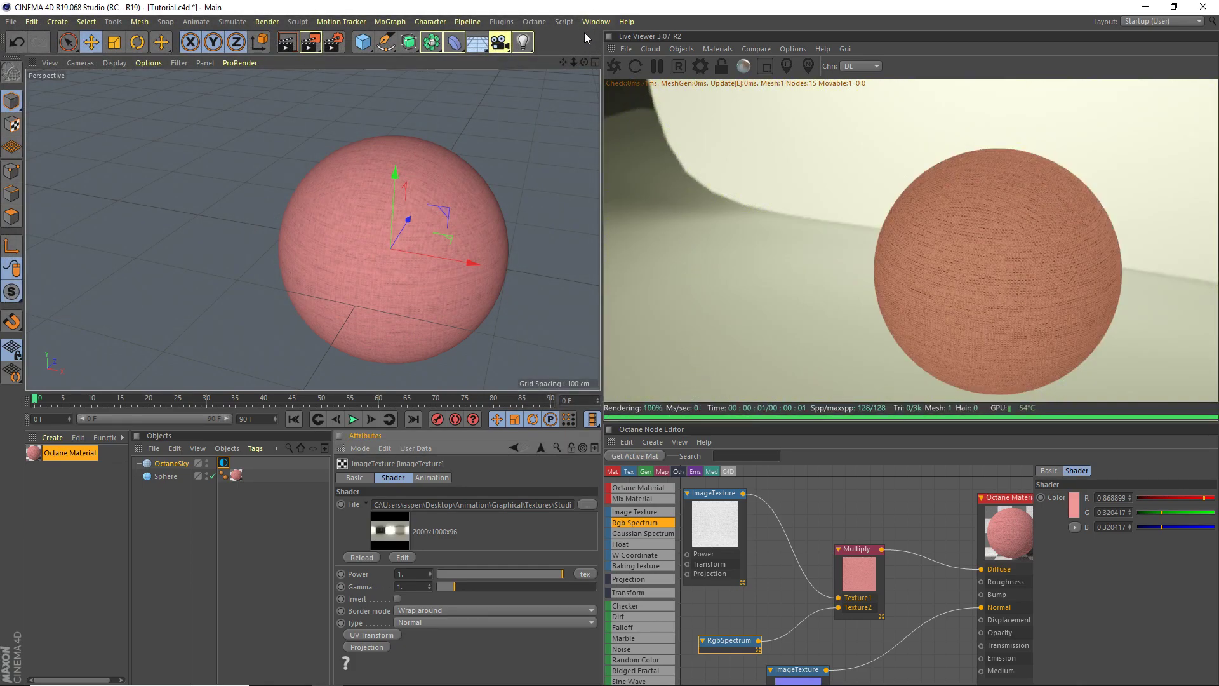
{"action": "left_click_drag", "start_coordinate": [584, 62], "coordinate": [625, 20]}
Try a power of 2 on the Normal.png texture node and restore it to 1
{"action": "left_click", "coordinate": [802, 669]}
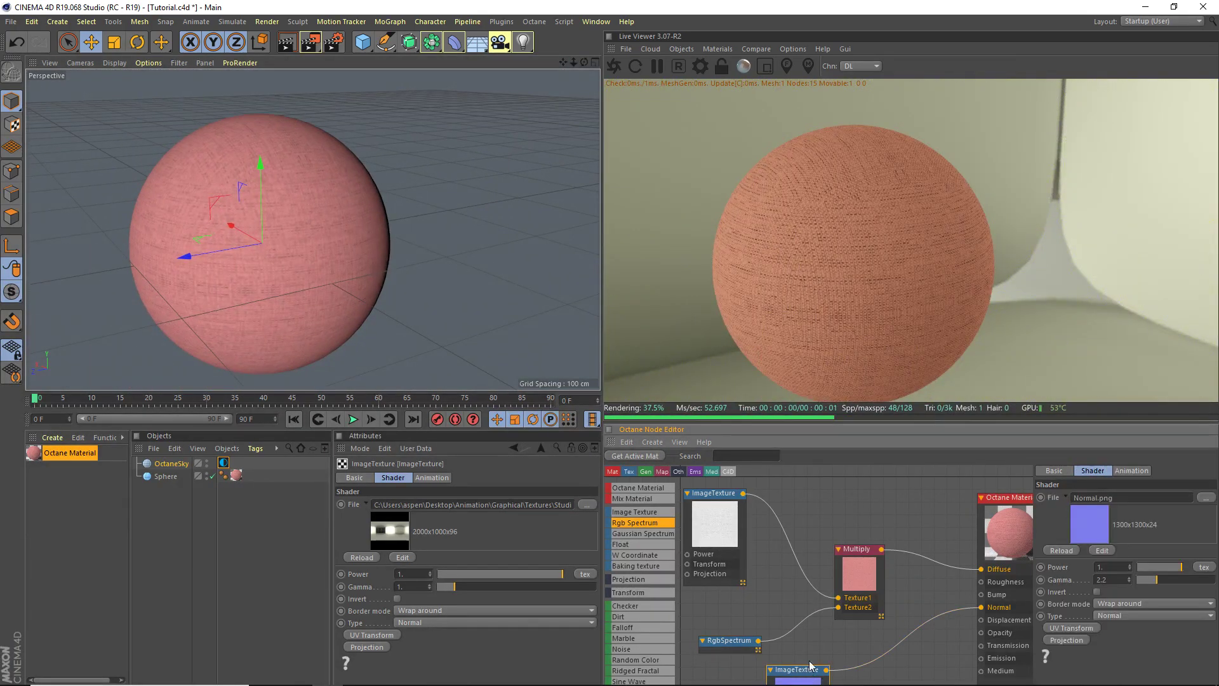
{"action": "middle_click_drag", "start_coordinate": [810, 667], "coordinate": [822, 607]}
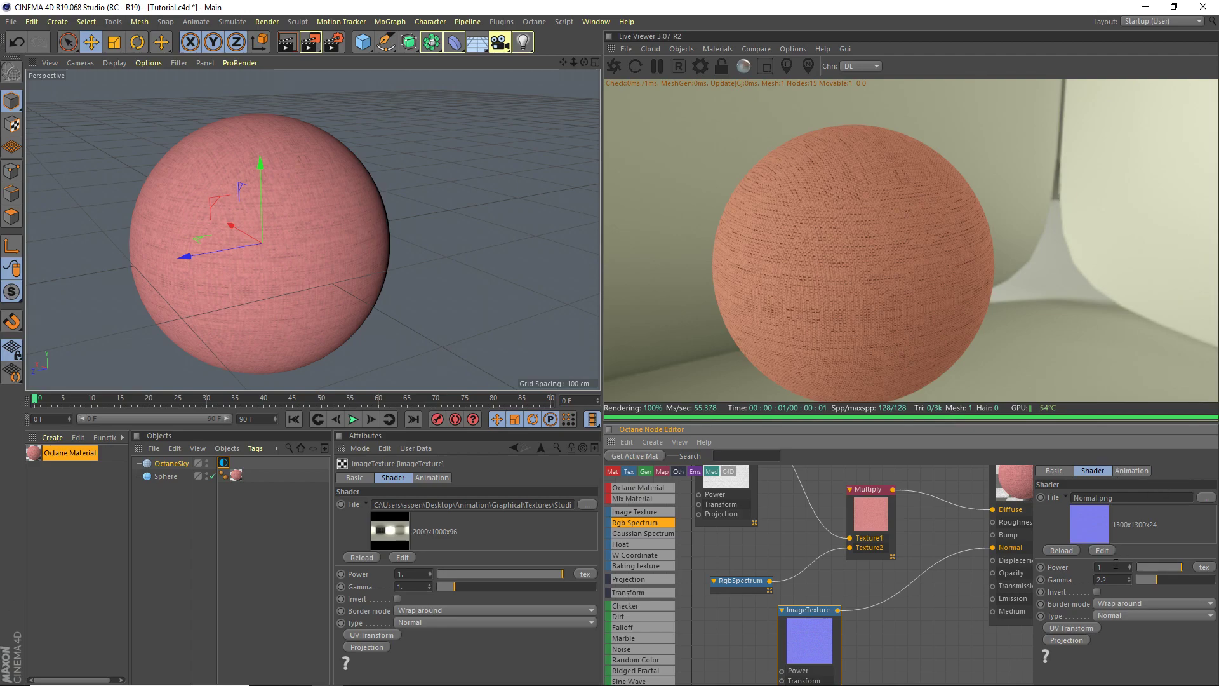
{"action": "type", "text": "2"}
{"action": "key", "text": "Return"}
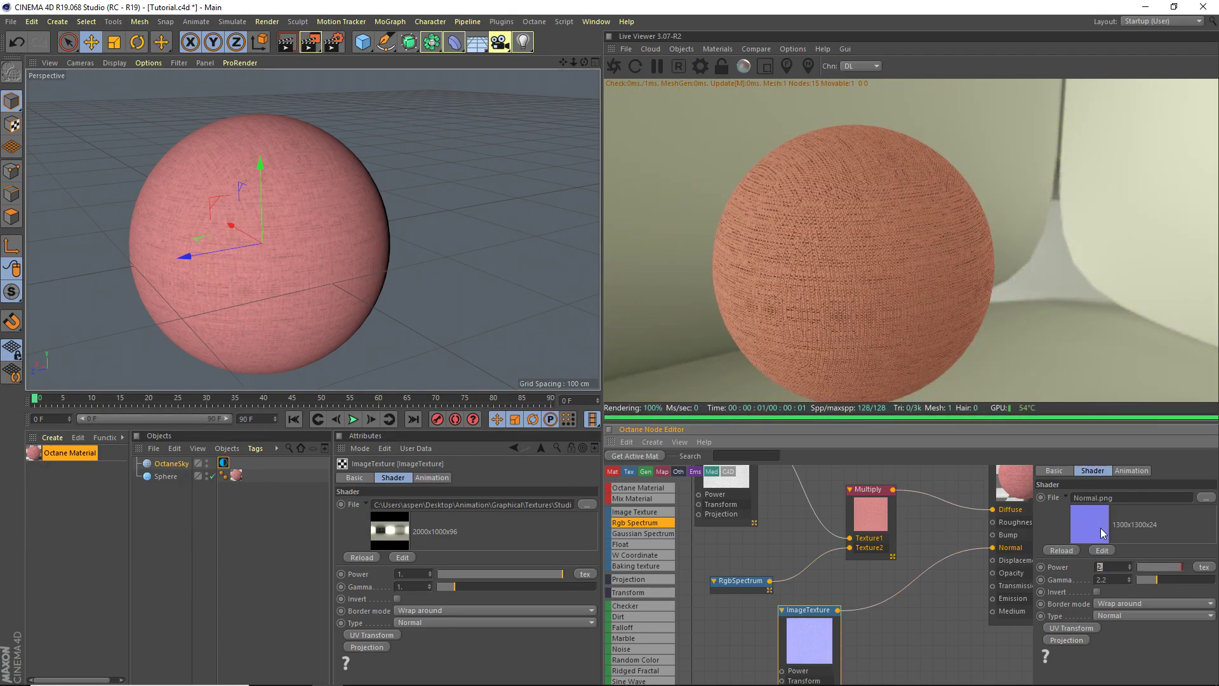
{"action": "type", "text": "1"}
{"action": "key", "text": "Return"}
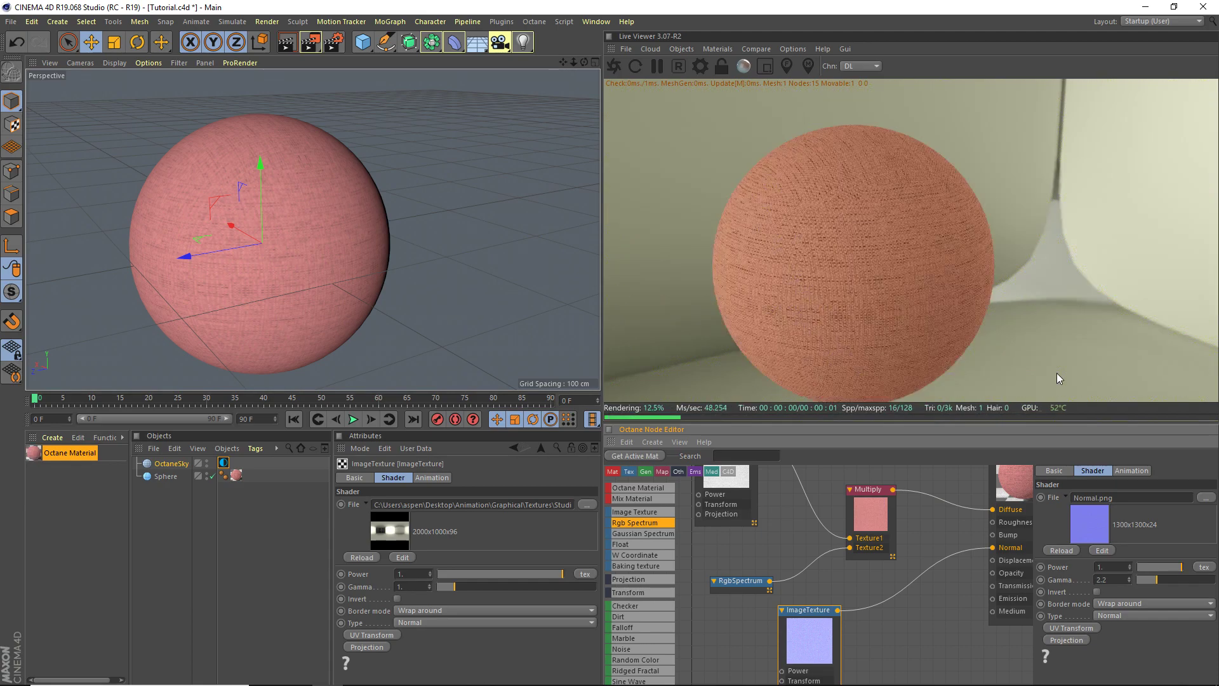
Show the Diffuse.jpg texture node's settings and examine the sphere's fabric weave up close and from several sides
{"action": "middle_click_drag", "start_coordinate": [760, 551], "coordinate": [743, 644]}
{"action": "left_click", "coordinate": [715, 547]}
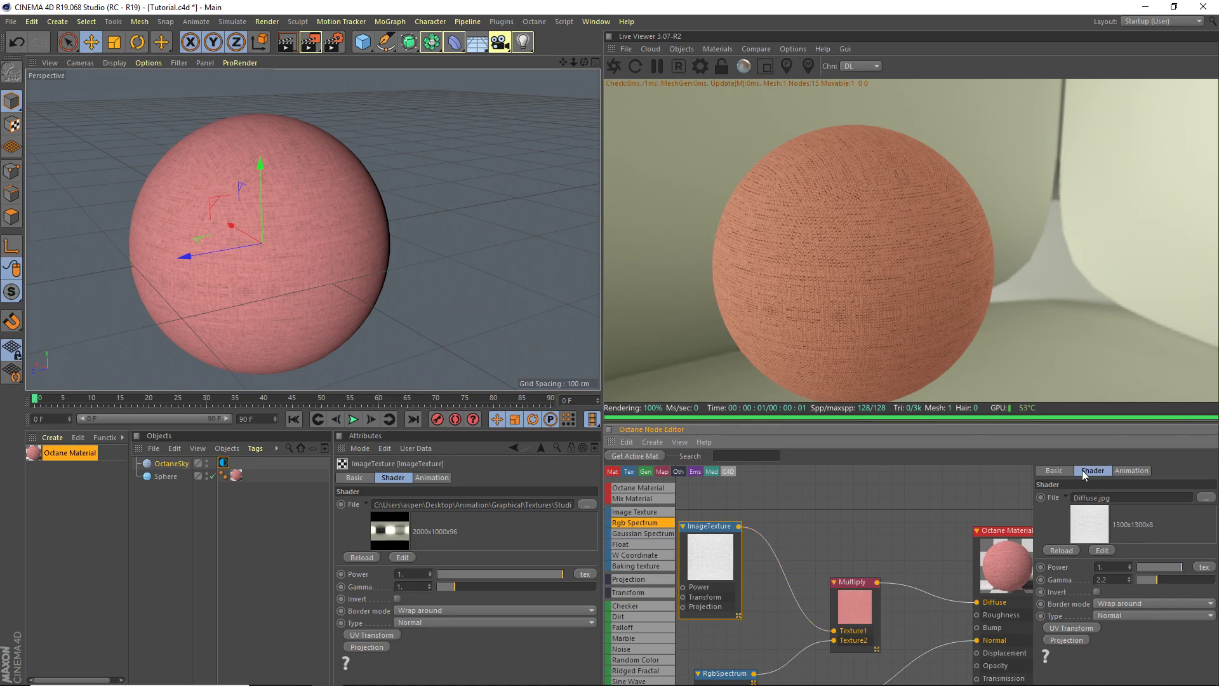
{"action": "scroll", "coordinate": [136, 125], "scroll_direction": "down", "scroll_amount": 1}
{"action": "scroll", "coordinate": [254, 191], "scroll_direction": "up", "scroll_amount": 12}
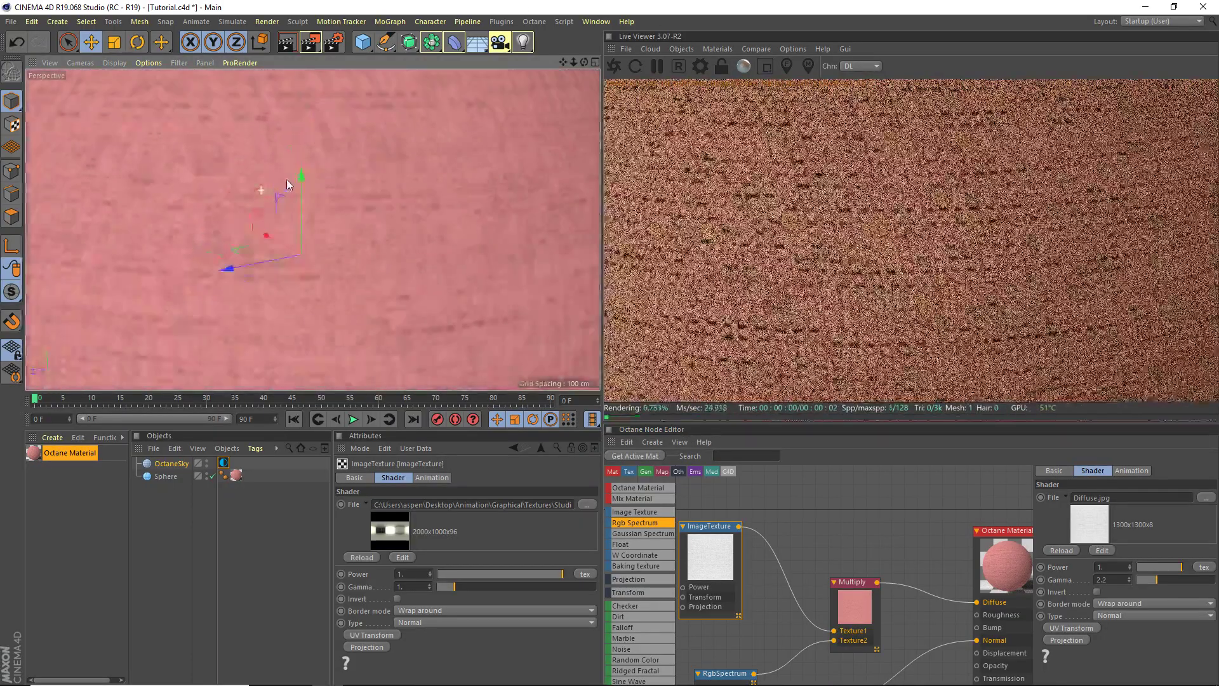
{"action": "scroll", "coordinate": [301, 172], "scroll_direction": "up", "scroll_amount": 8}
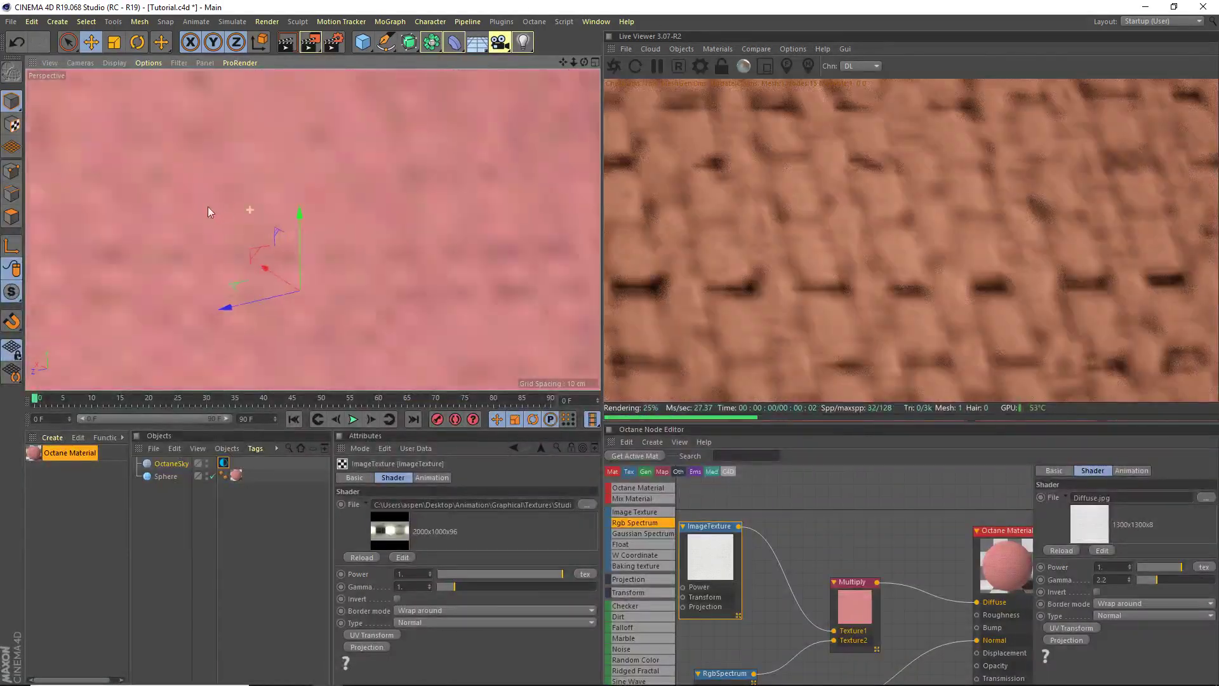
{"action": "scroll", "coordinate": [207, 207], "scroll_direction": "down", "scroll_amount": 6}
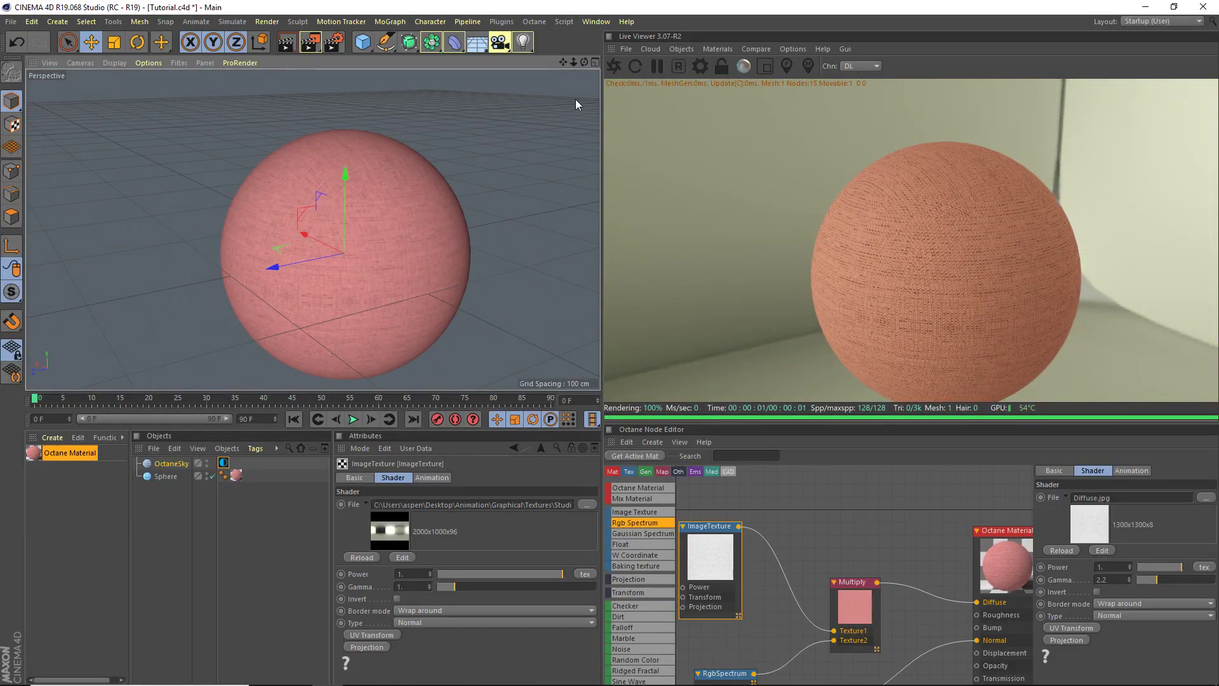
{"action": "left_click_drag", "start_coordinate": [583, 61], "coordinate": [495, 61]}
{"action": "left_click_drag", "start_coordinate": [582, 61], "coordinate": [717, 61]}
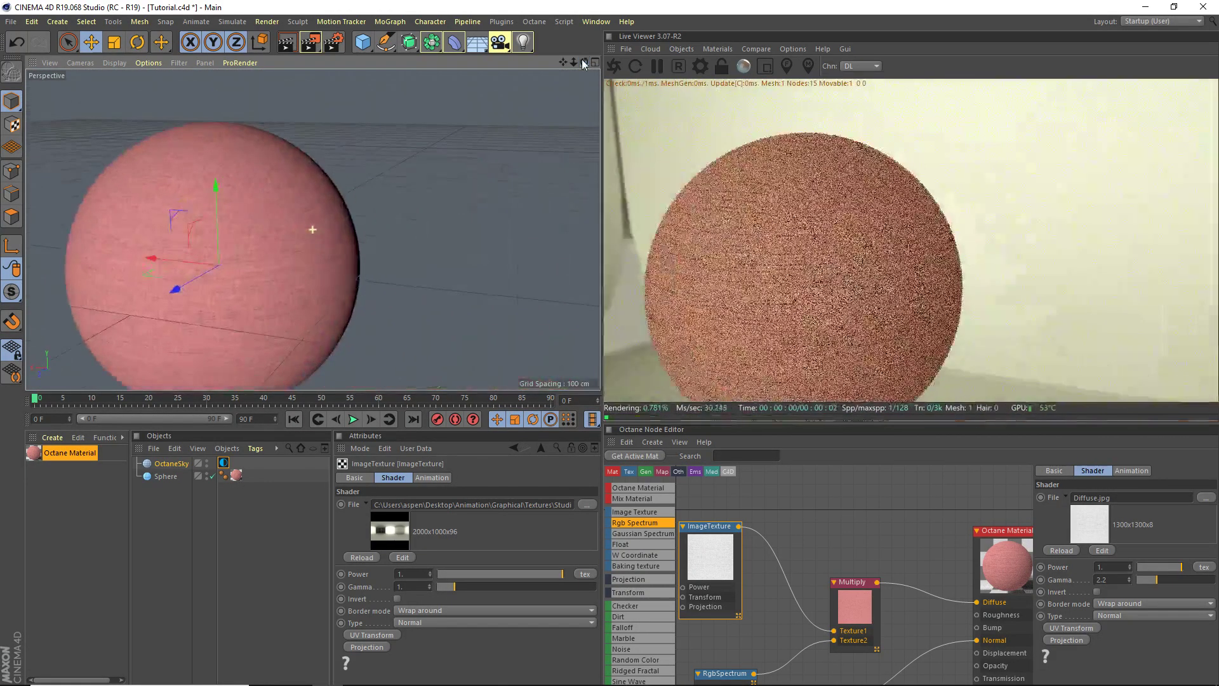
{"action": "left_click_drag", "start_coordinate": [559, 60], "coordinate": [554, 5]}
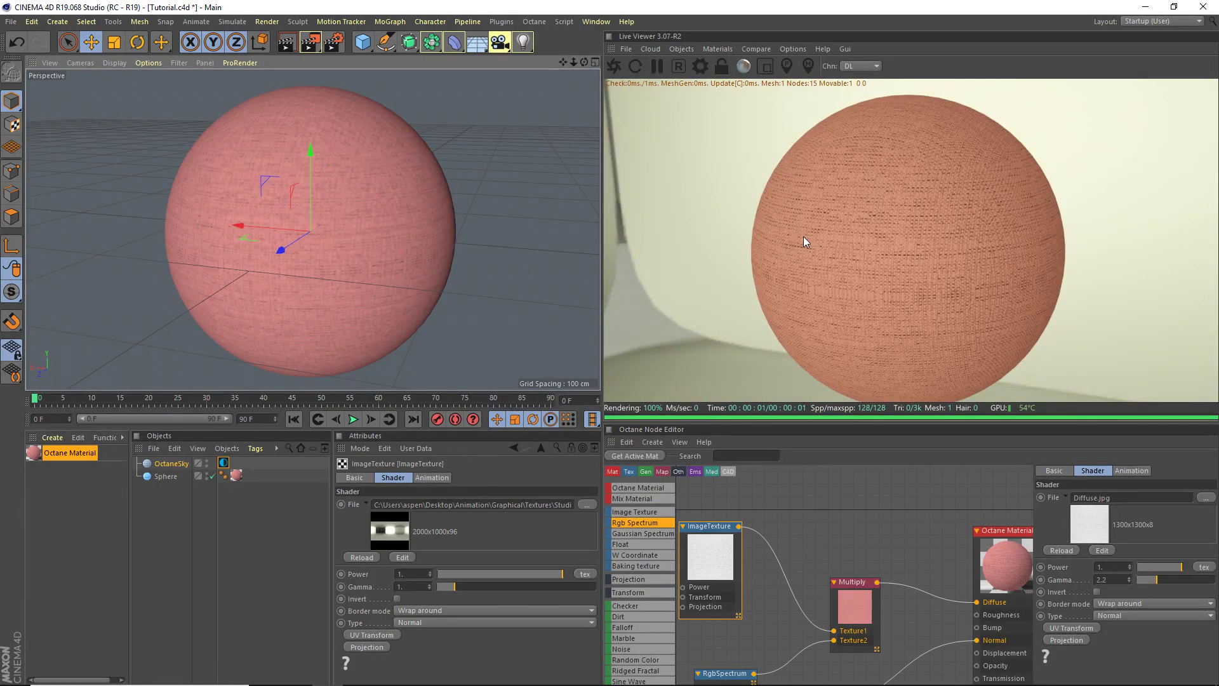